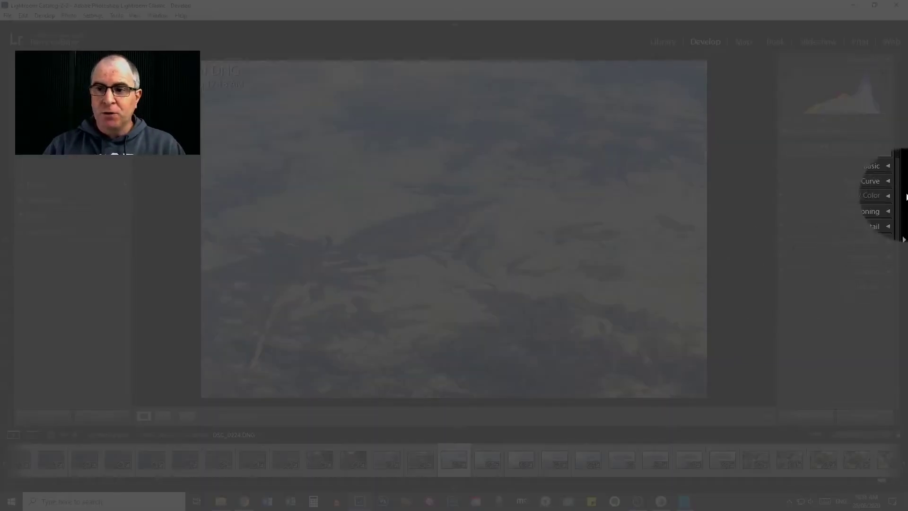
click(889, 165)
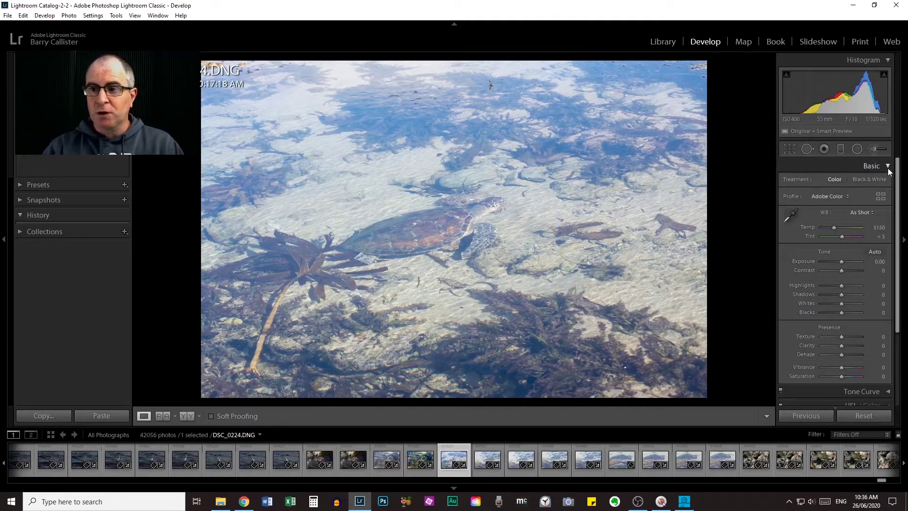
click(879, 151)
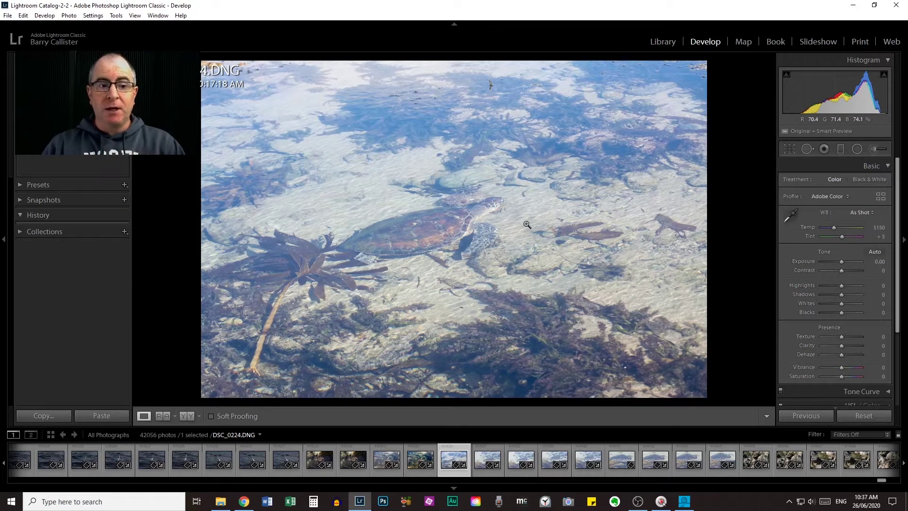
click(888, 166)
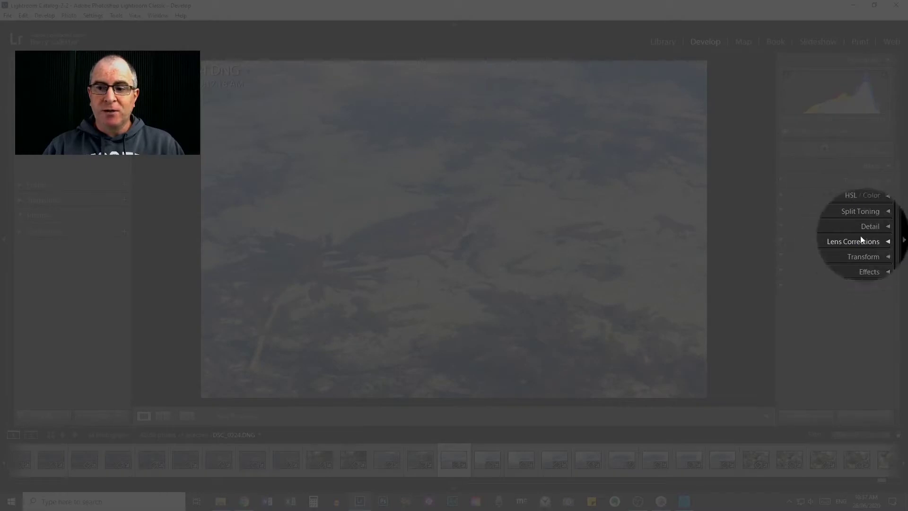
Turn on Remove Chromatic Aberration and Enable Profile Corrections in the turtle photo's lens corrections.
click(888, 240)
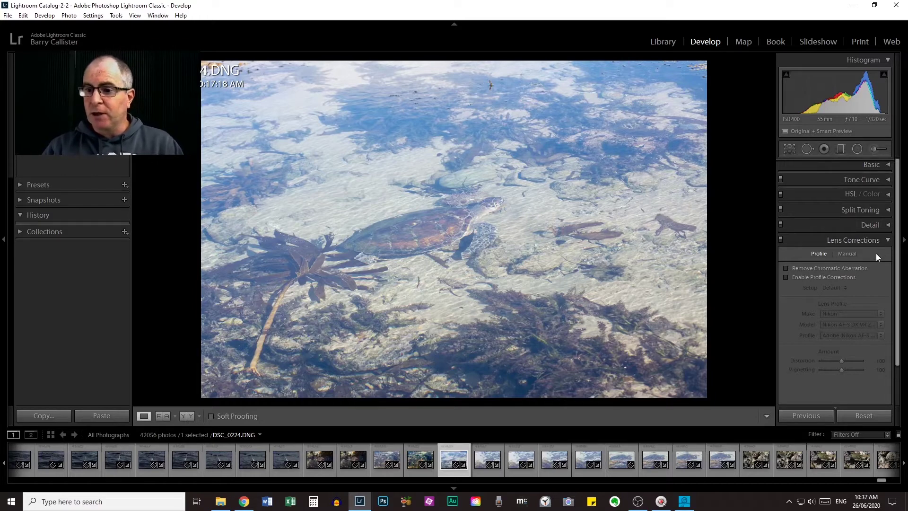
click(888, 242)
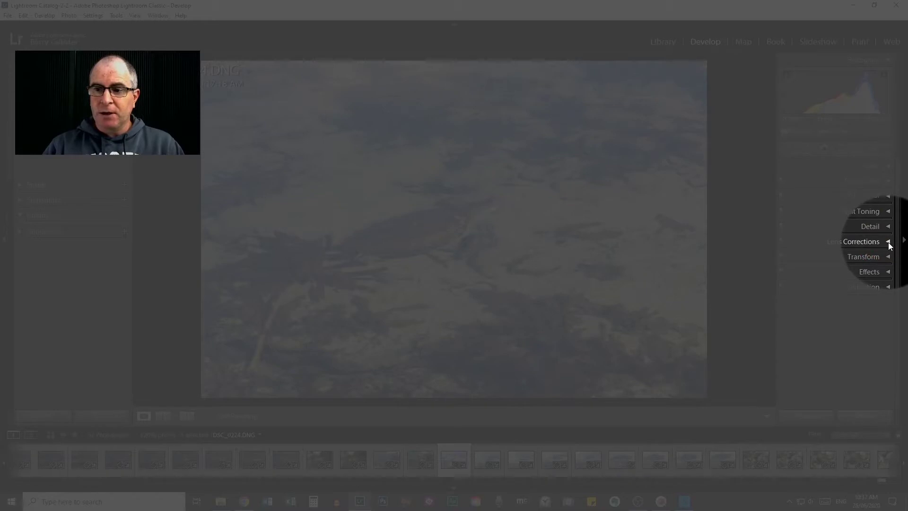
click(888, 242)
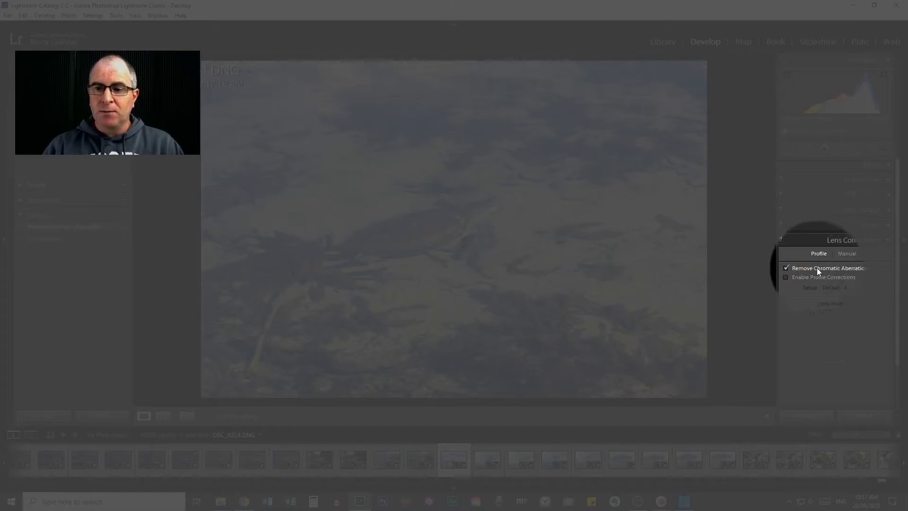
click(786, 277)
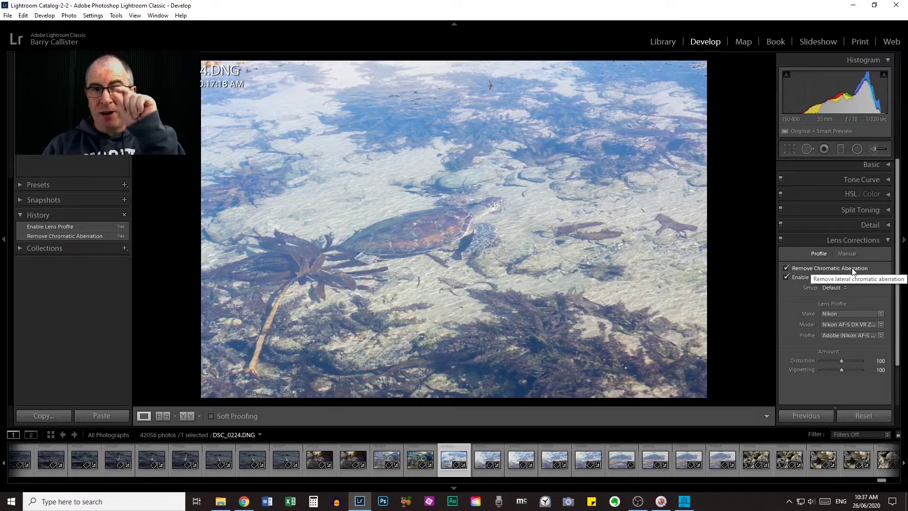
Compare the turtle's head up close with and without chromatic aberration removal, ending with the correction enabled.
click(503, 221)
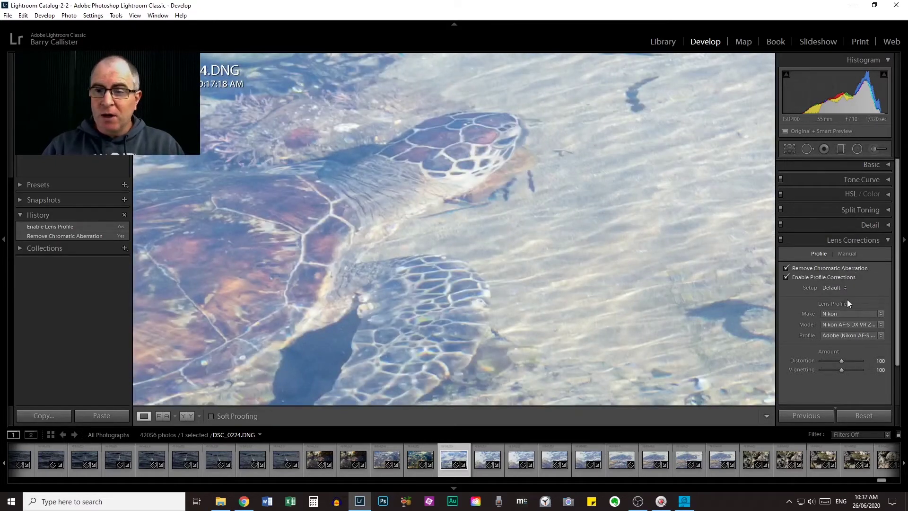
click(786, 268)
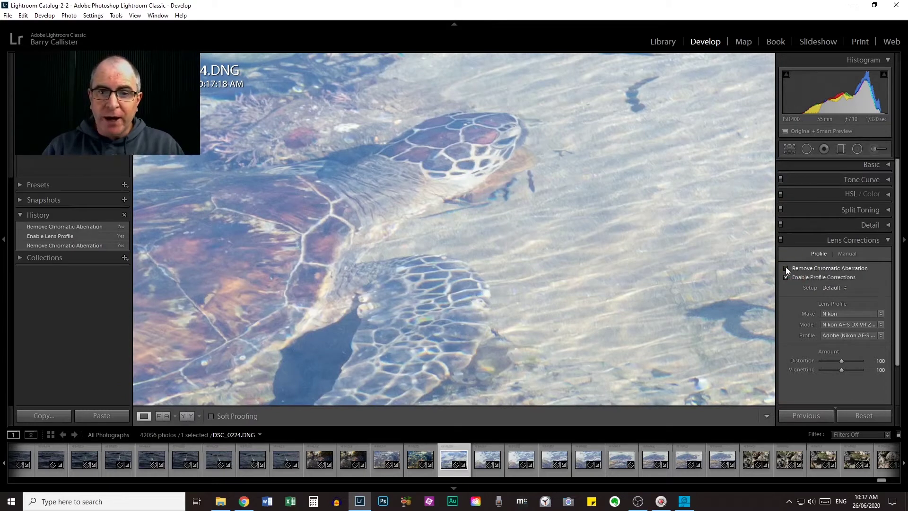
click(786, 269)
click(786, 269)
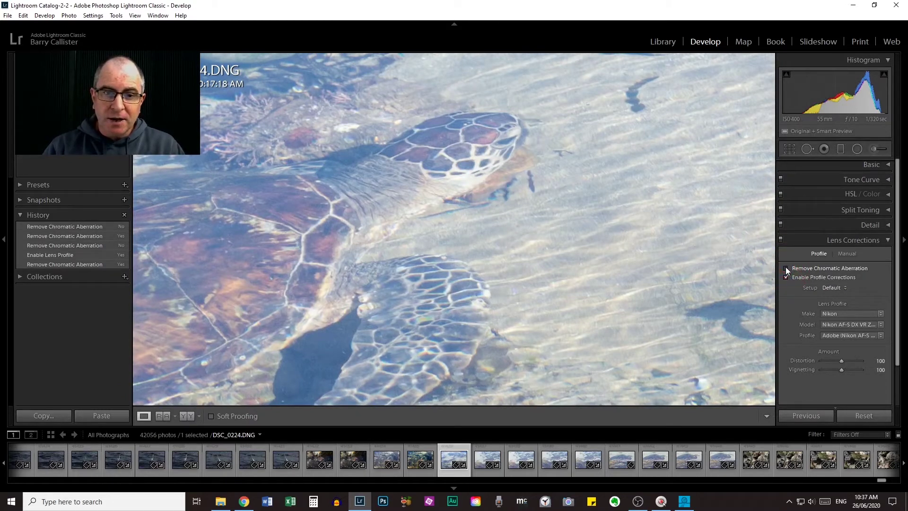
click(787, 269)
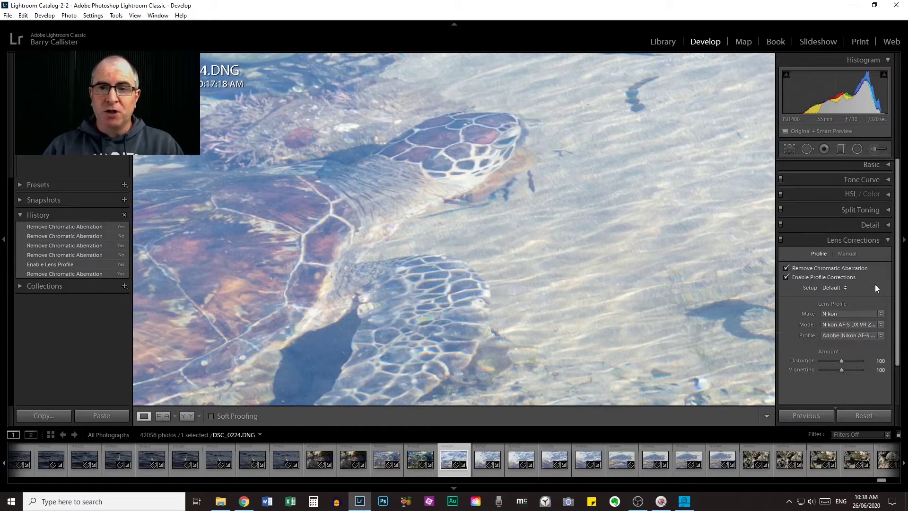
Compare the full photo with and without lens profile corrections, ending with the profile enabled.
click(507, 239)
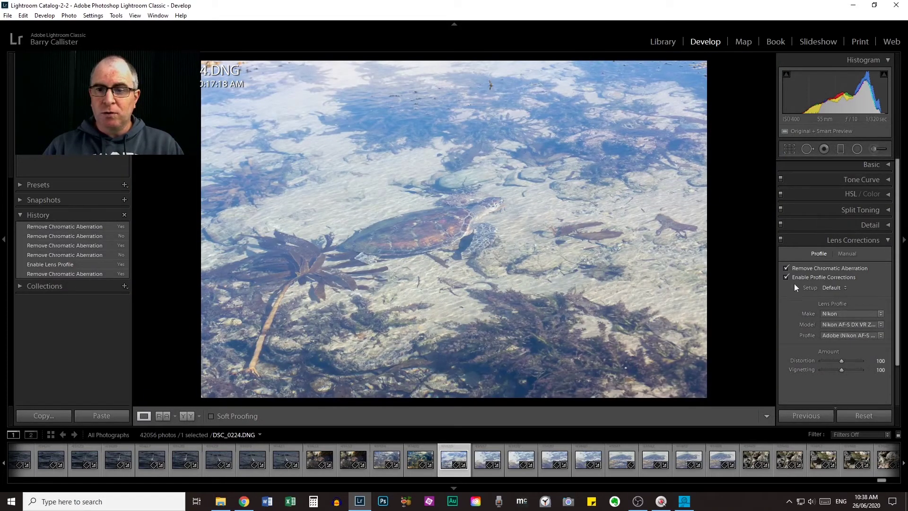
click(786, 277)
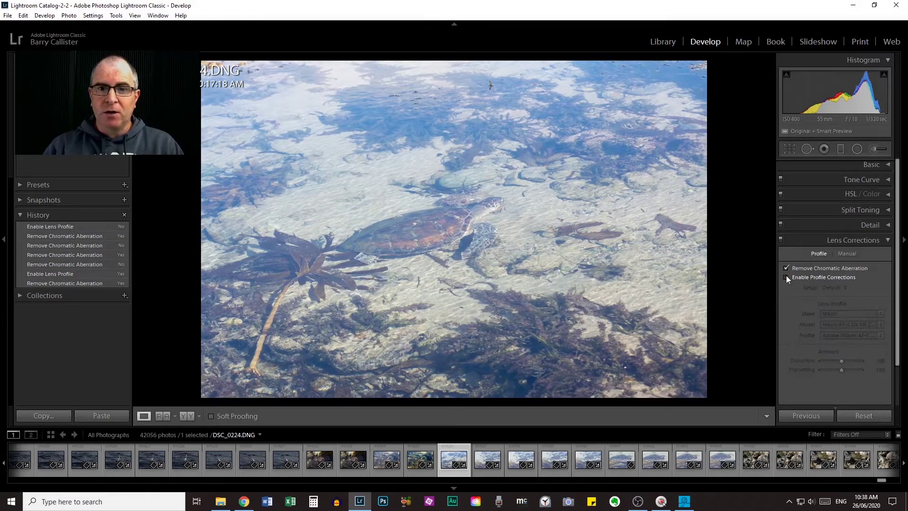
click(786, 276)
click(786, 277)
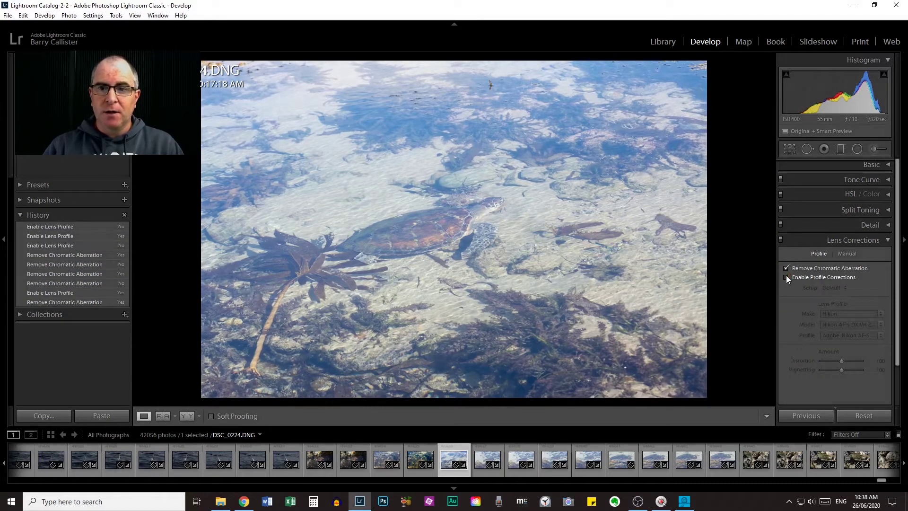
click(786, 276)
click(786, 277)
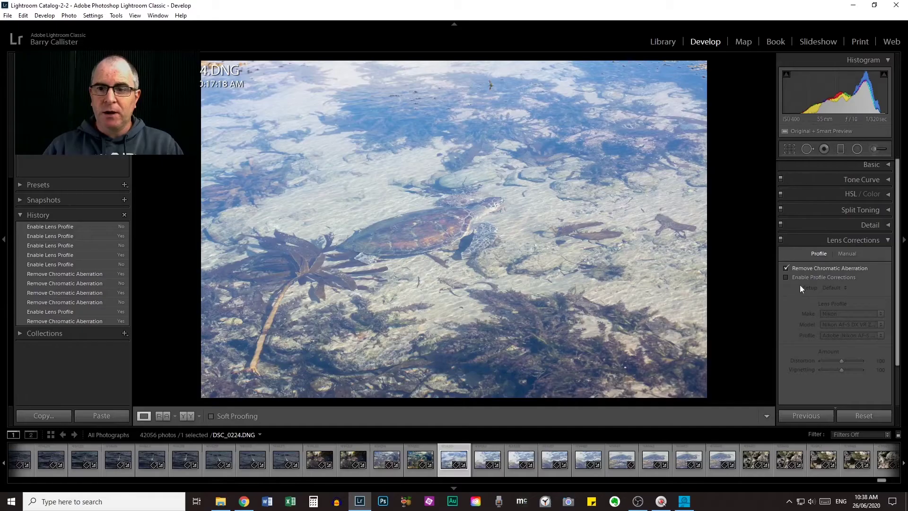
click(785, 277)
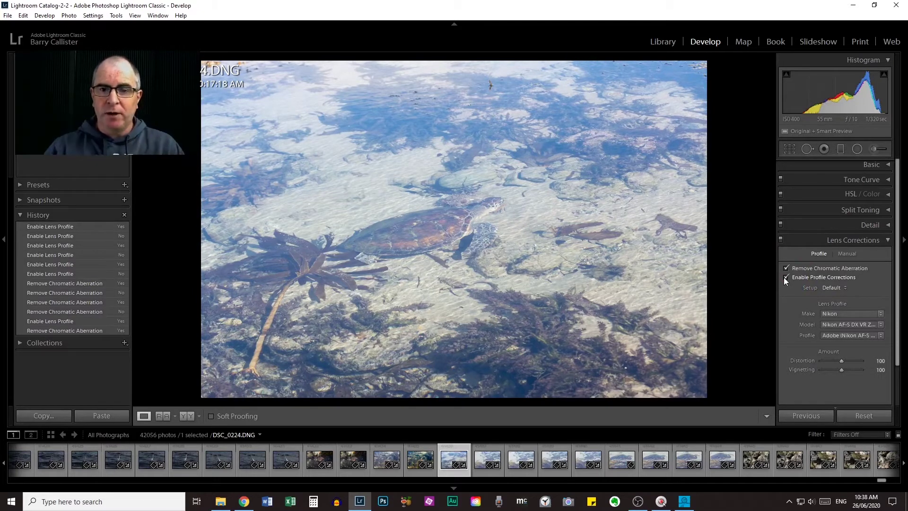
Set the photo's basic tone adjustments to Exposure −0.10 and Contrast +17.
click(885, 240)
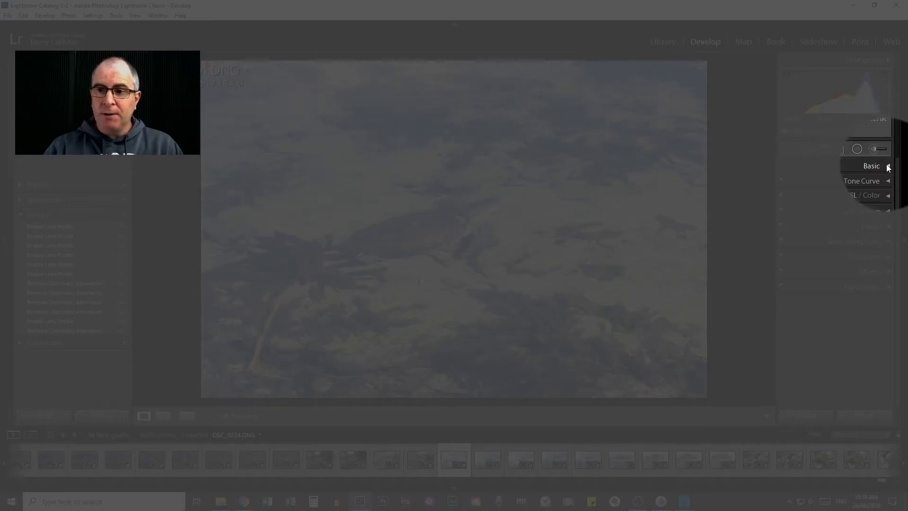
click(888, 166)
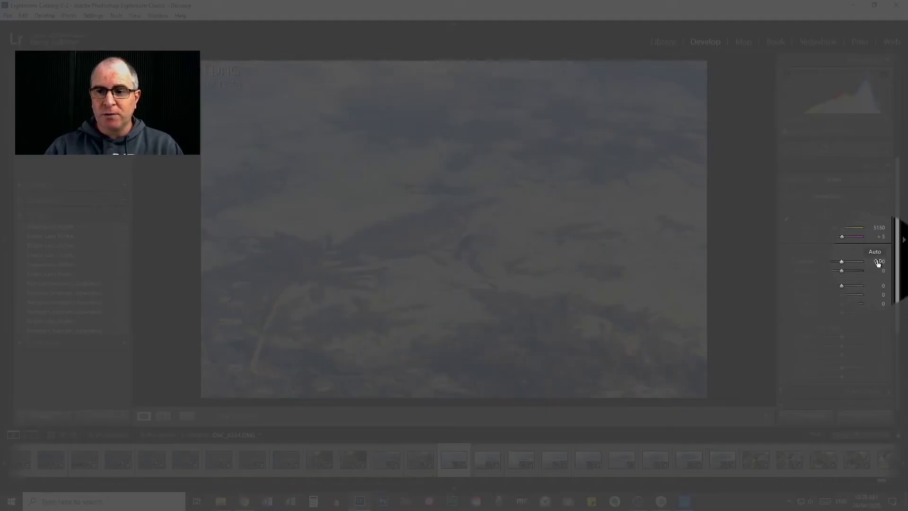
drag(878, 264, 871, 264)
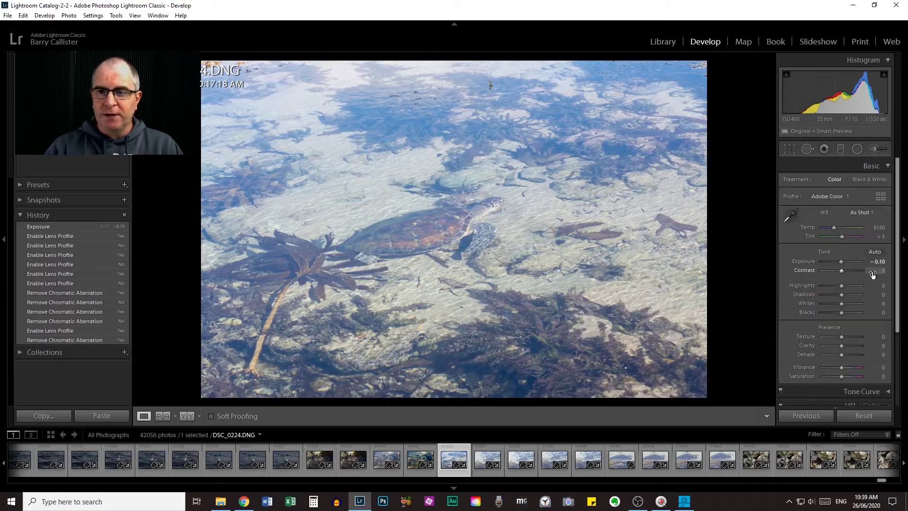
drag(875, 271, 876, 274)
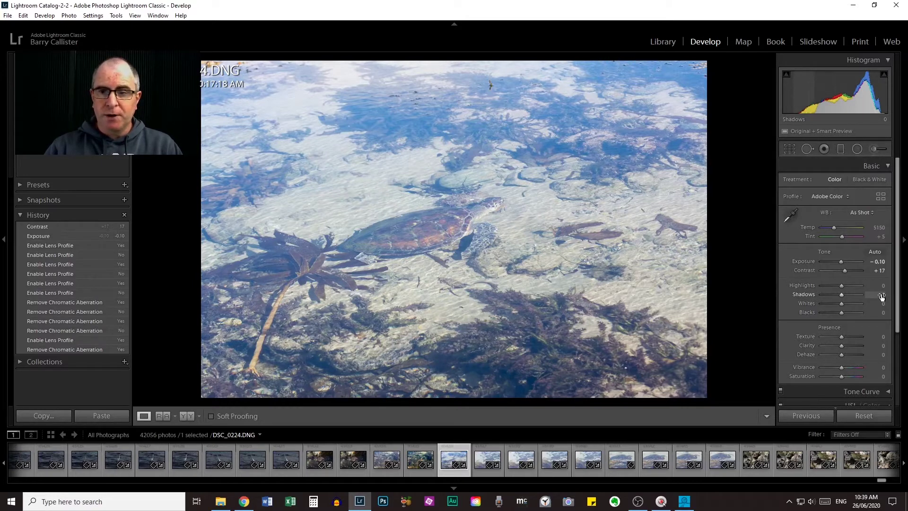
Darken the photo's shadows, trying −73 and −90 before settling on a Shadows value of −55.
drag(881, 297, 828, 294)
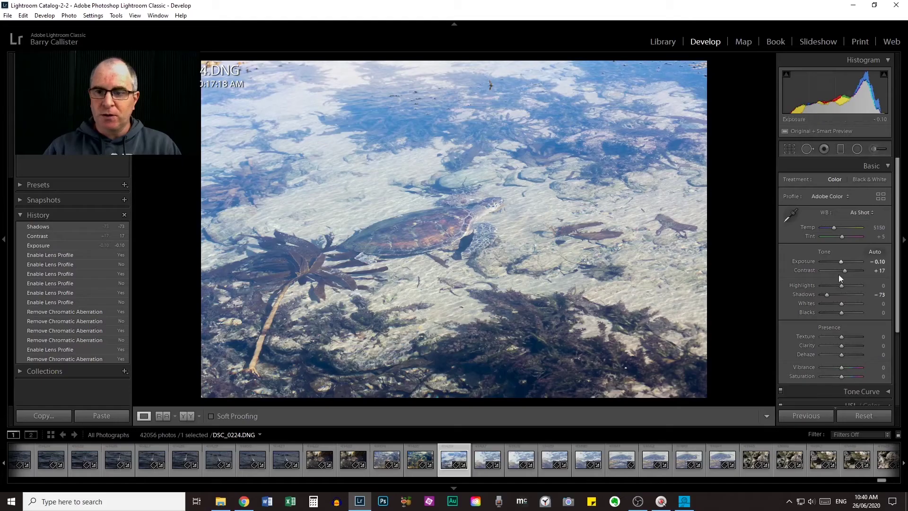
drag(827, 295, 821, 294)
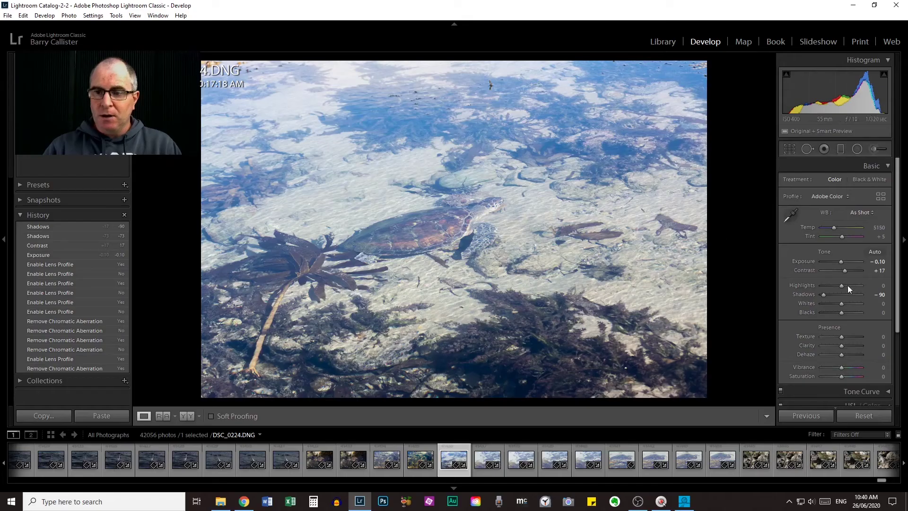
drag(833, 294, 825, 294)
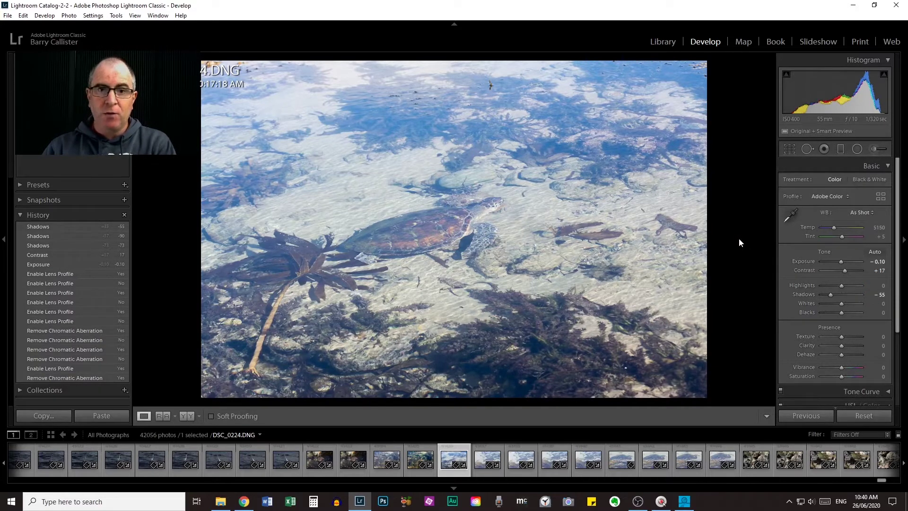
Compare the edited turtle photo with its unedited Before version.
key(backslash)
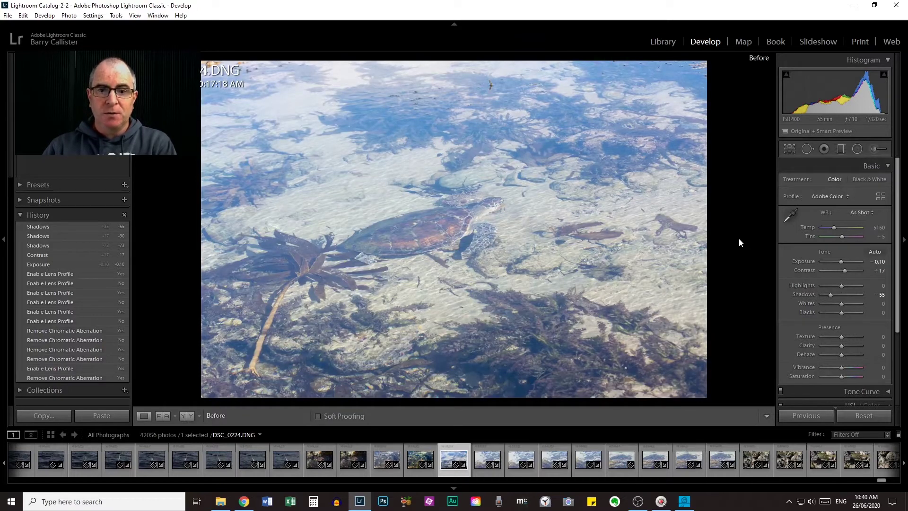
key(backslash)
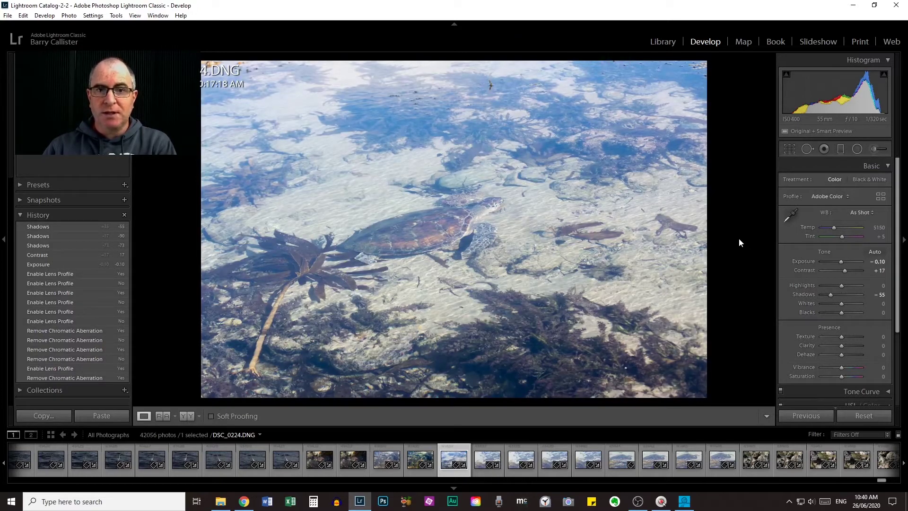
key(backslash)
key(backslash)
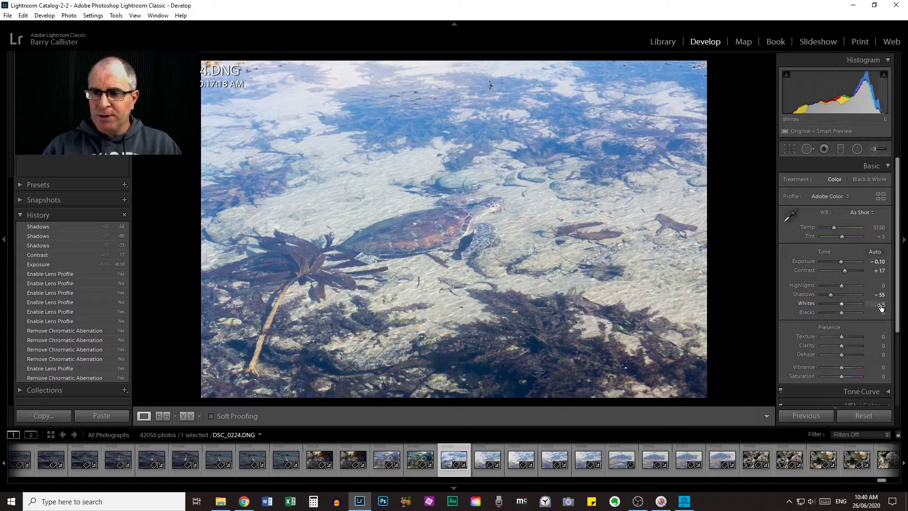
Set Whites to +27 using the white clipping preview.
key(alt)
drag(876, 305, 887, 306)
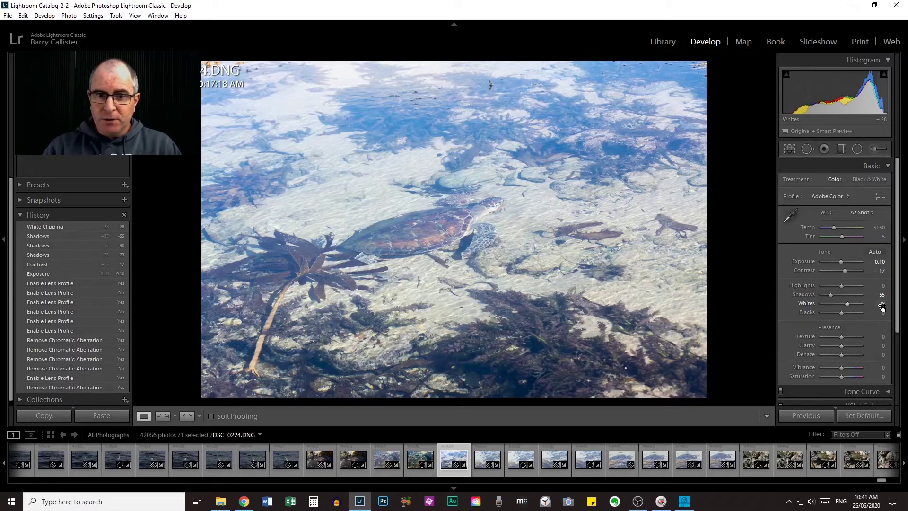
drag(879, 308, 880, 303)
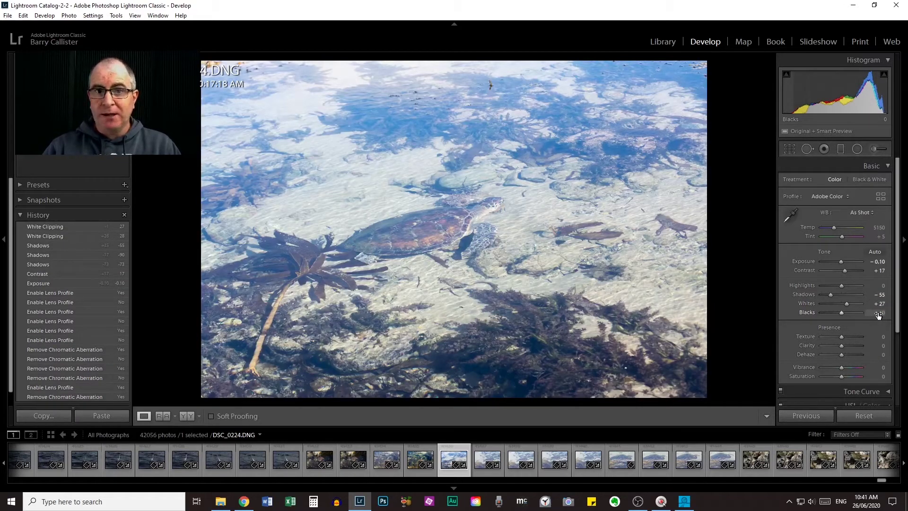
Set Blacks to −46 using the black clipping preview, and turn off the shadow clipping overlay.
key(alt)
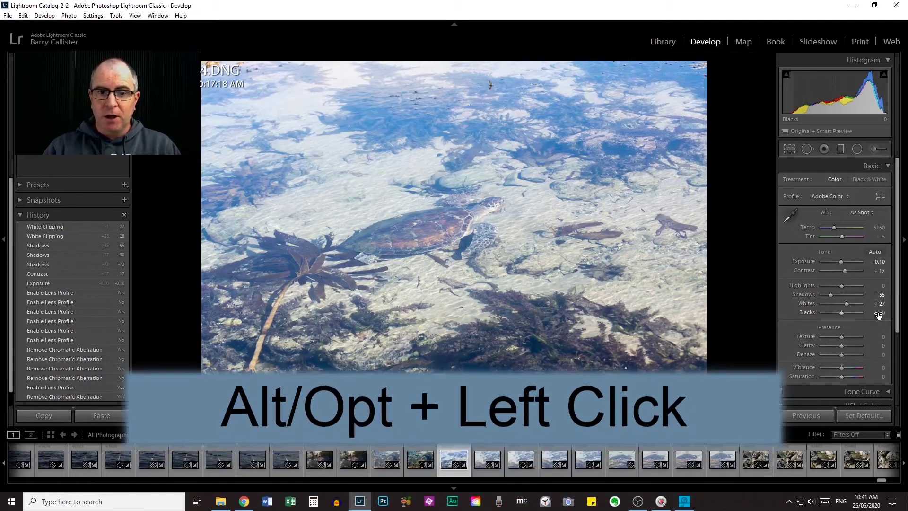
mouse_move(878, 316)
mouse_down()
mouse_move(850, 316)
mouse_move(875, 316)
mouse_up()
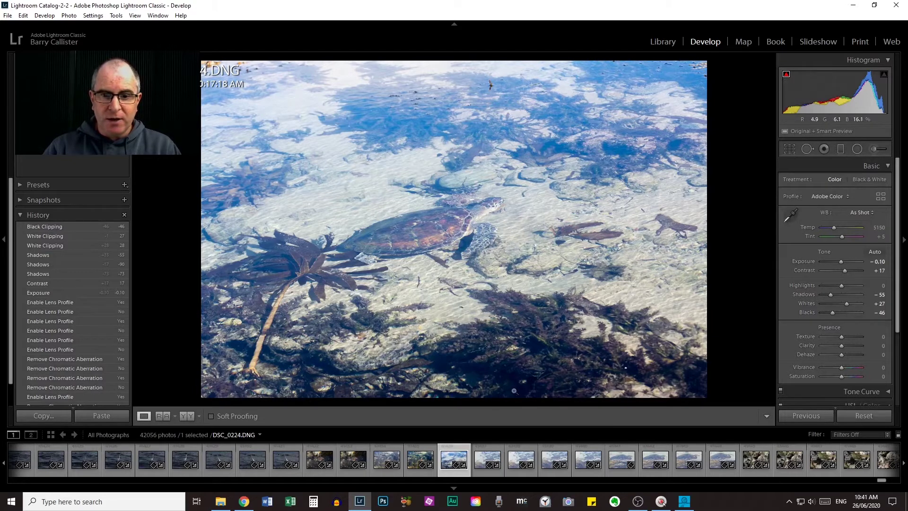
click(787, 76)
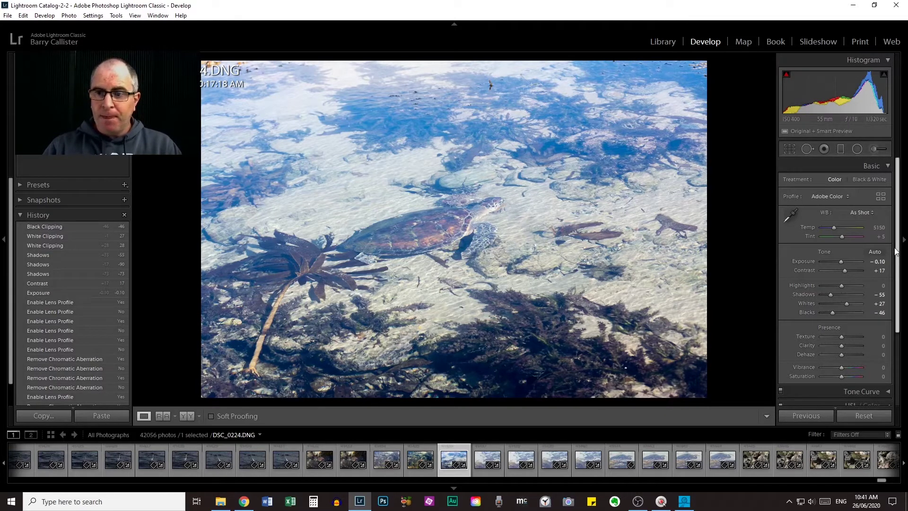
Raise the photo's Dehaze amount to +88, trying +62 first.
drag(897, 249, 899, 276)
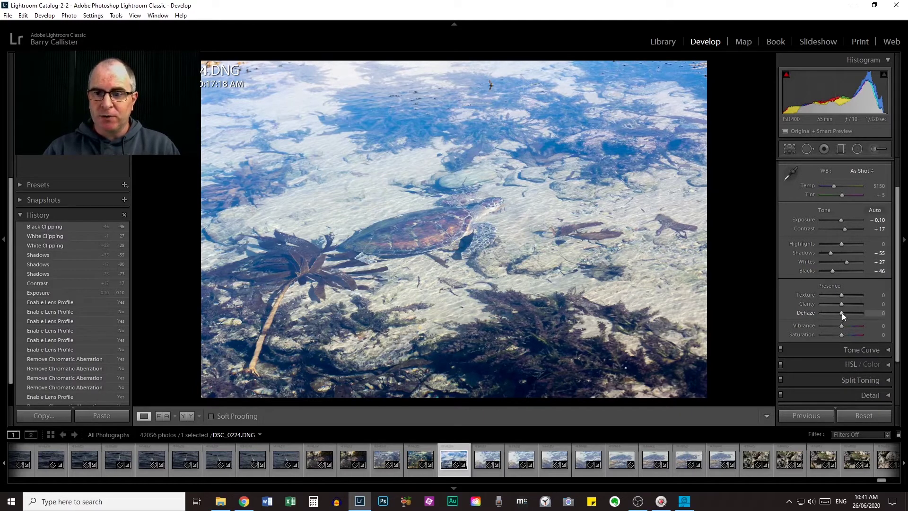
click(874, 313)
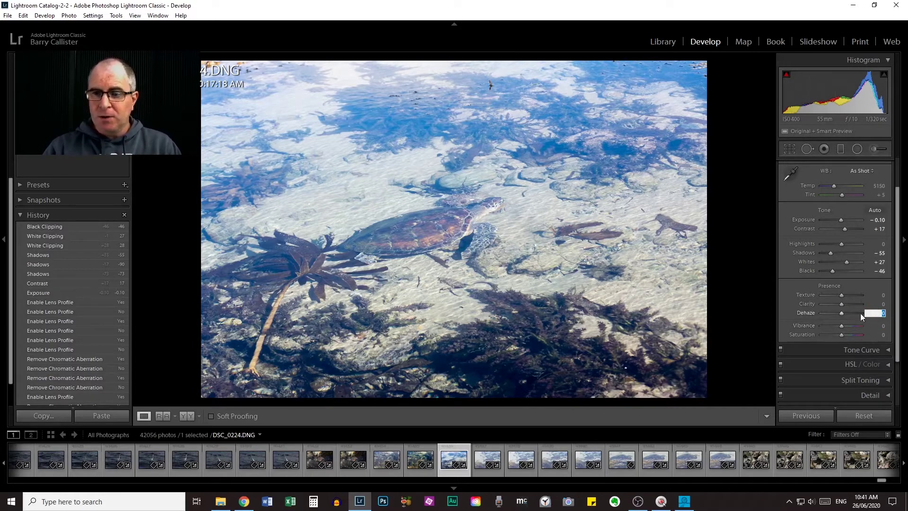
text(62)
key(Return)
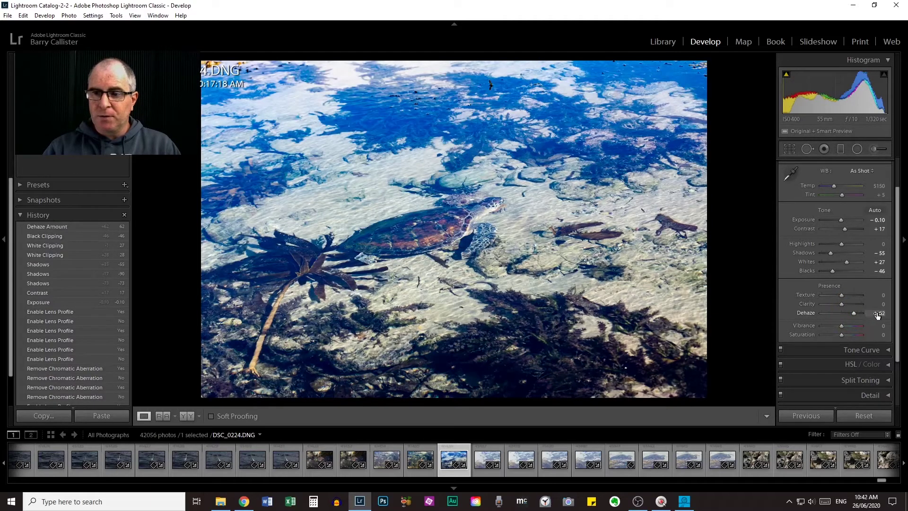
text(88)
key(Return)
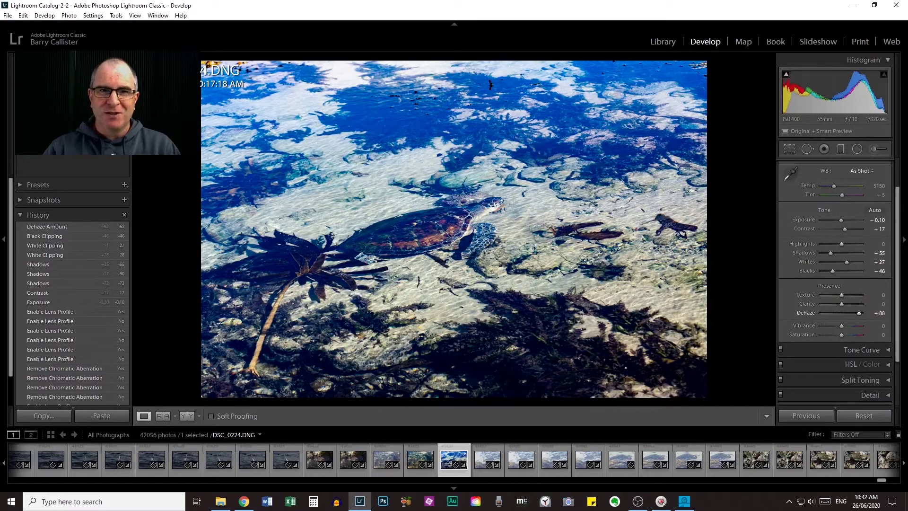
Lower the turtle photo's Dehaze amount to +22, trying +72 on the way.
text(53)
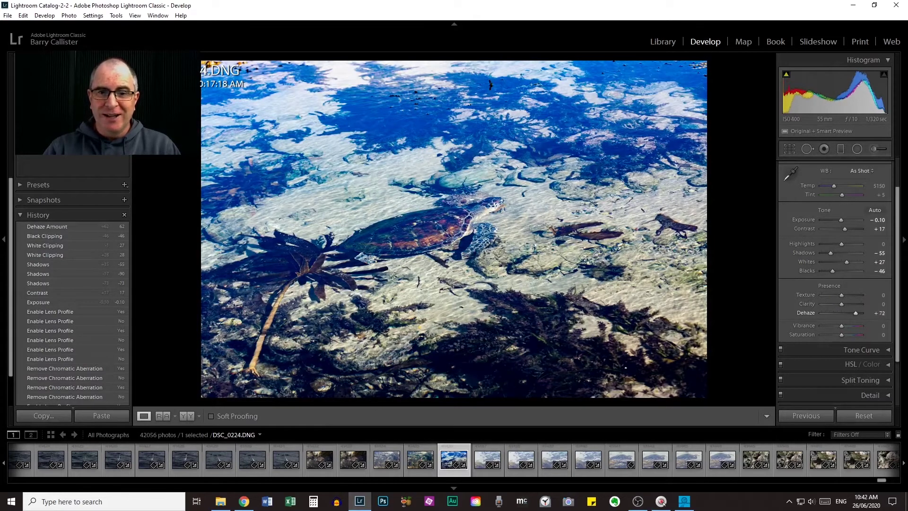
key(Return)
text(22)
key(Return)
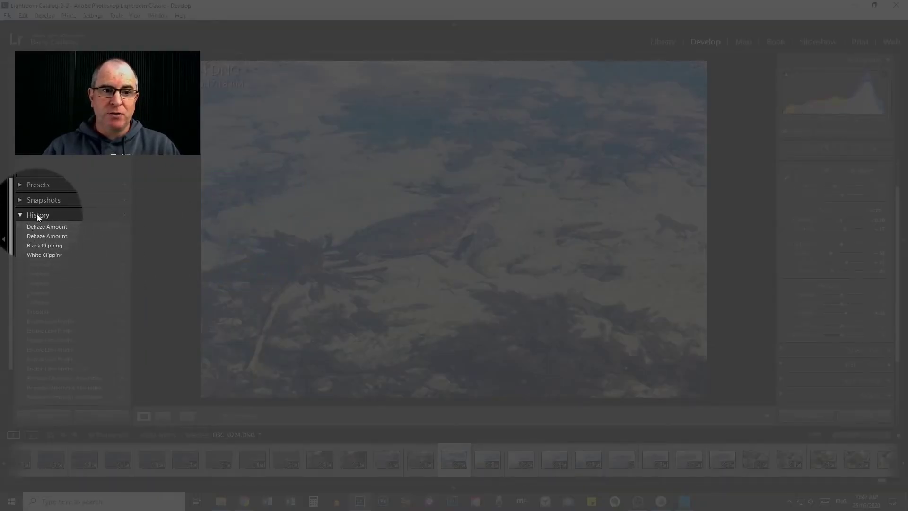
Compare the dehazed photo with its Black Clipping history state and with the unedited Before version.
click(20, 215)
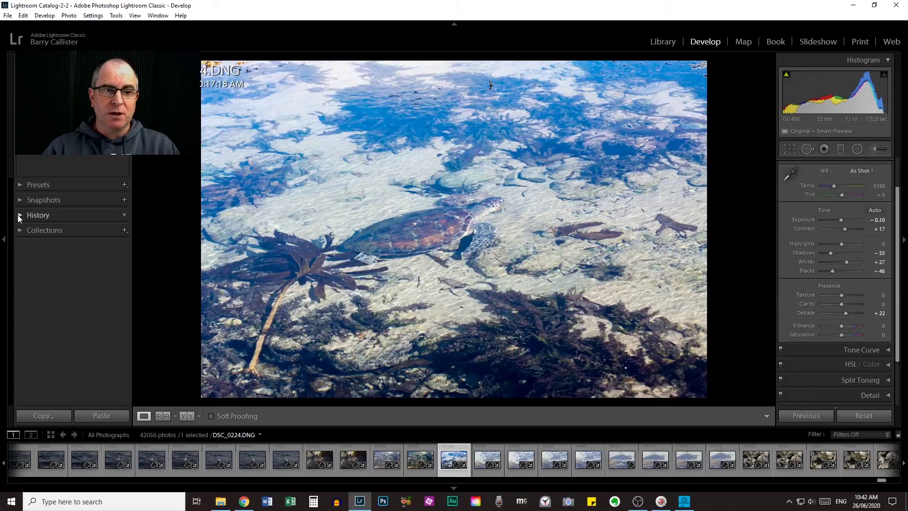
click(21, 215)
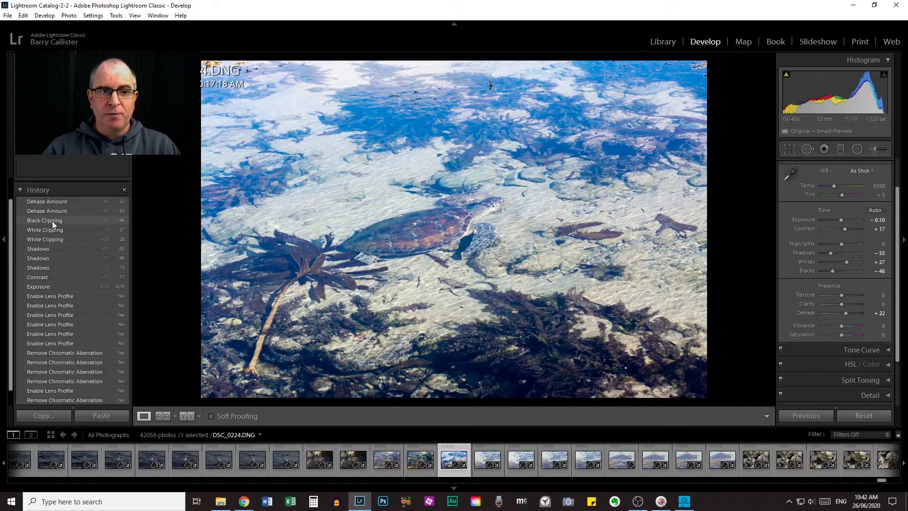
click(52, 220)
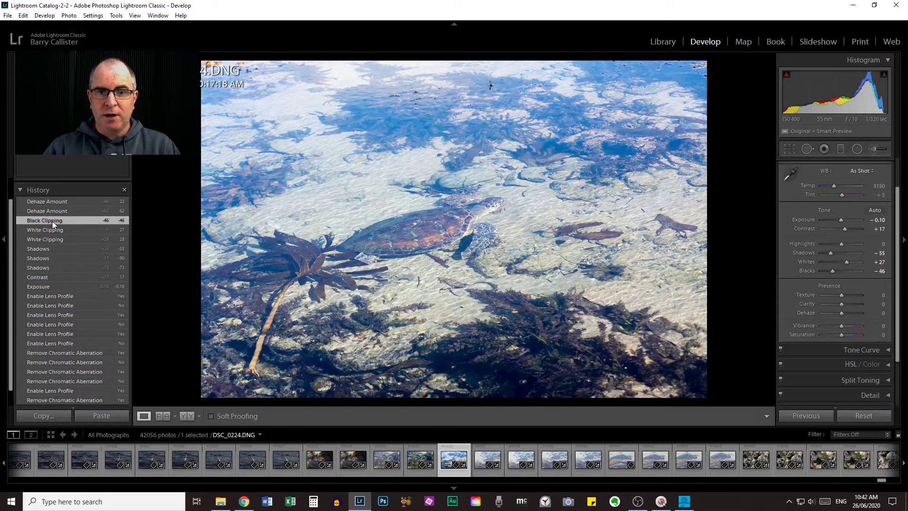
click(56, 202)
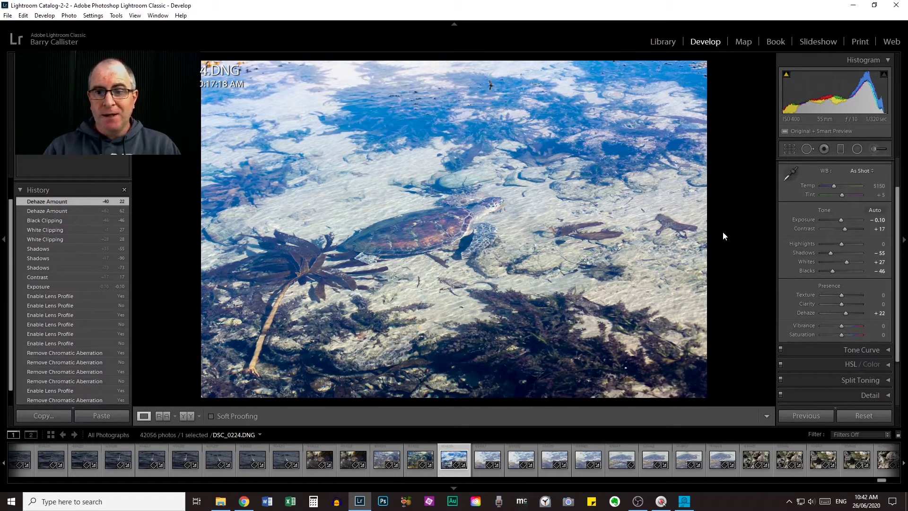
key(backslash)
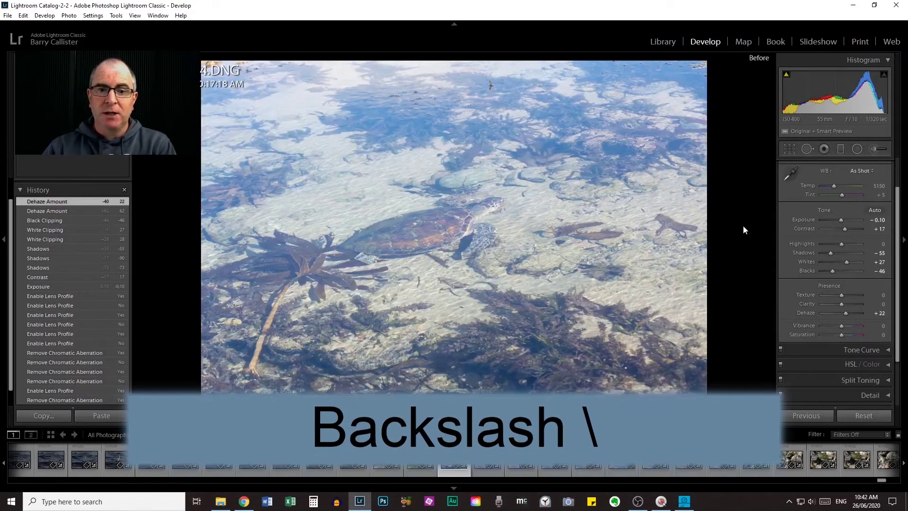
key(backslash)
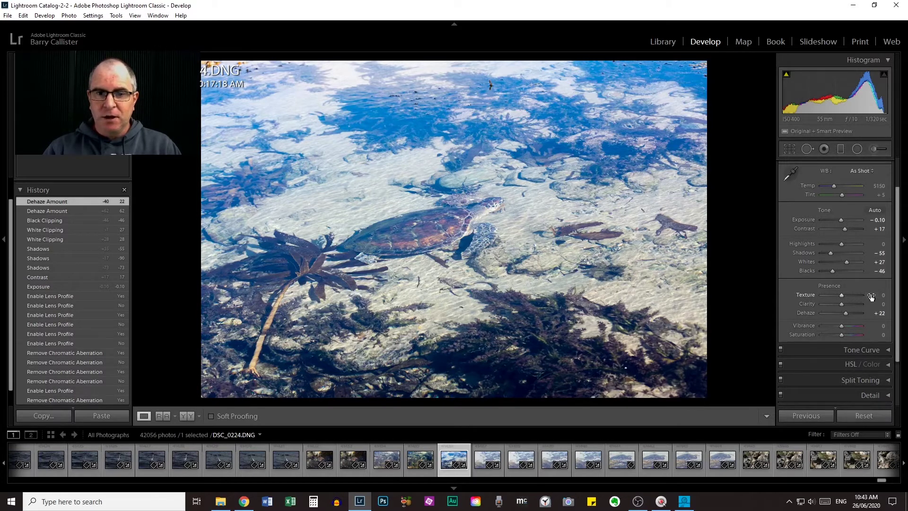
Set the photo's Texture to +14, trying the maximum of +100 first.
drag(870, 296, 904, 296)
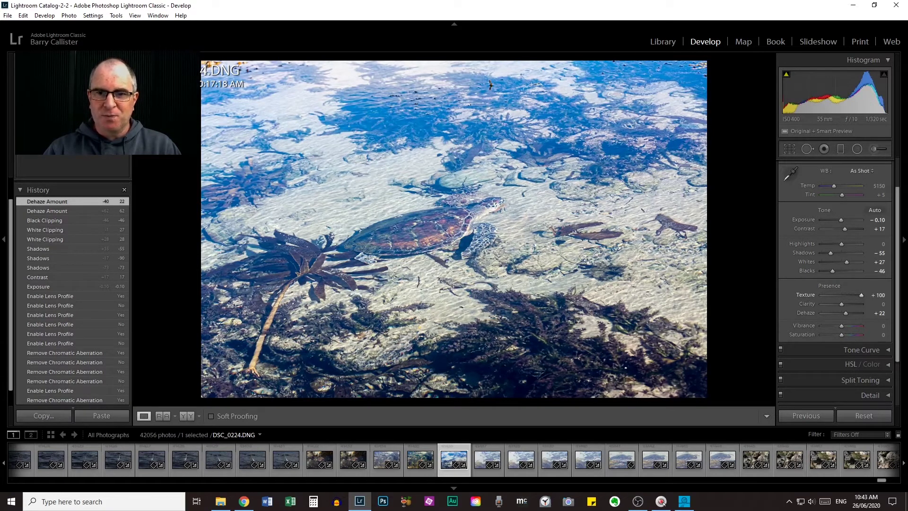
drag(903, 297, 866, 296)
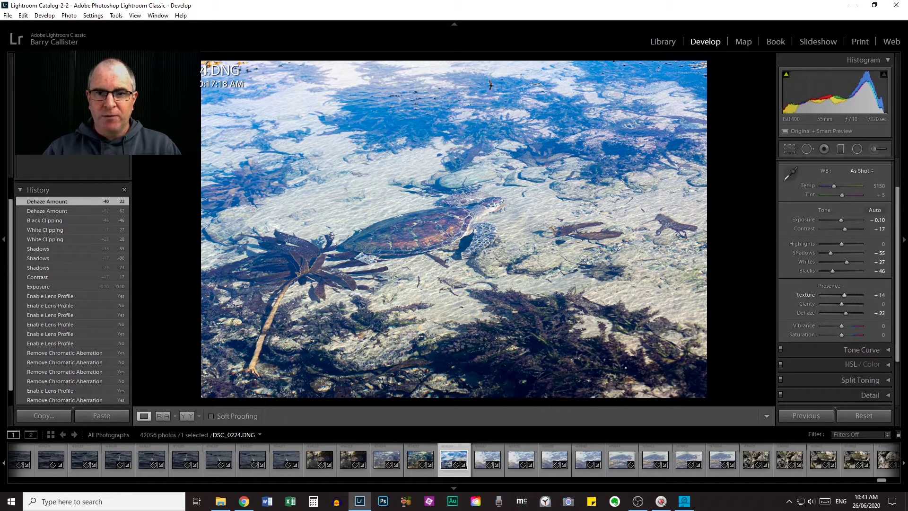
drag(876, 296, 875, 297)
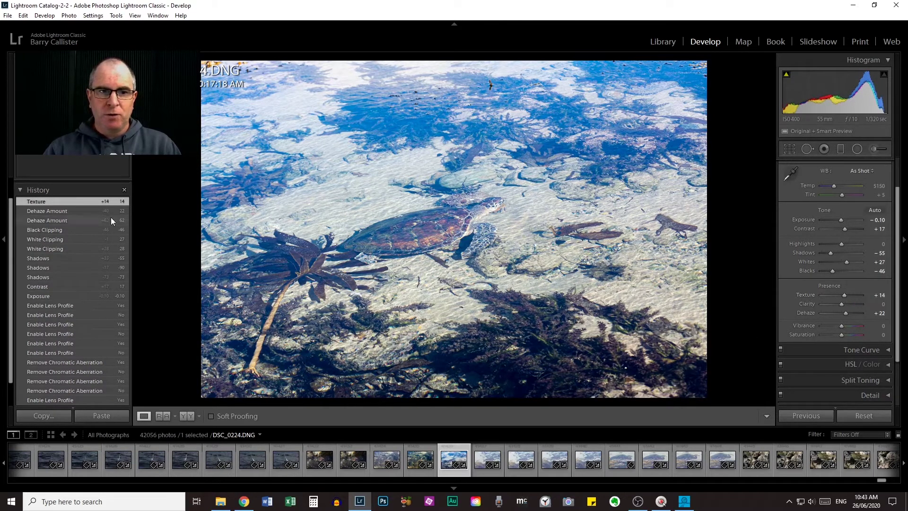
Compare the photo with and without the Texture adjustment by switching between its two latest history states.
click(61, 211)
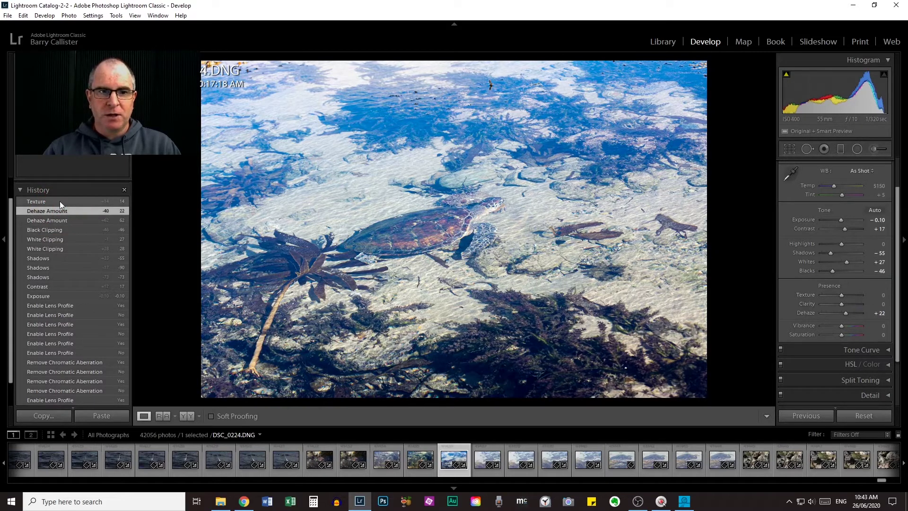
click(59, 200)
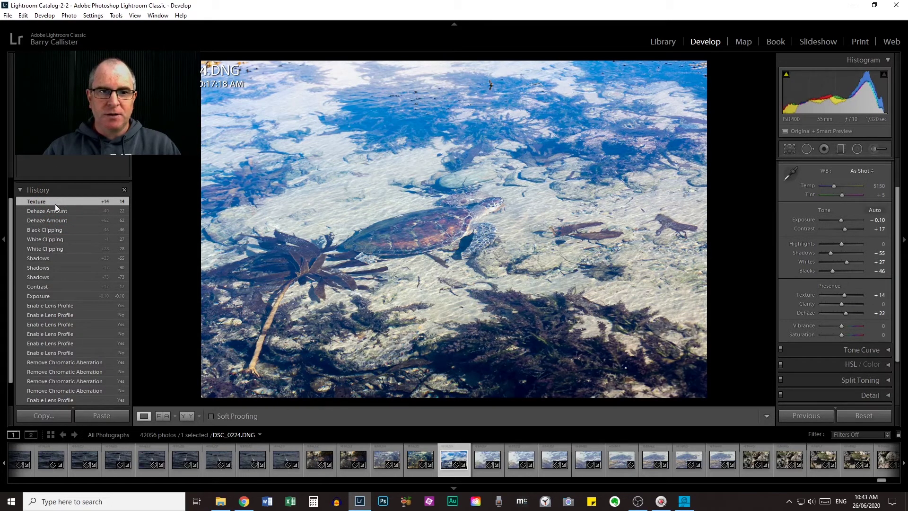
click(48, 209)
click(53, 201)
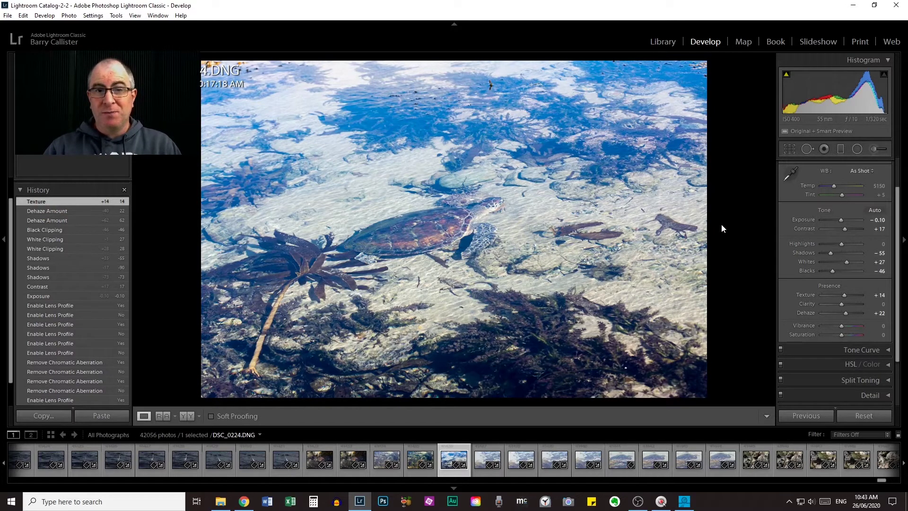
Compare the textured and dehazed photo with its unedited Before version twice.
key(backslash)
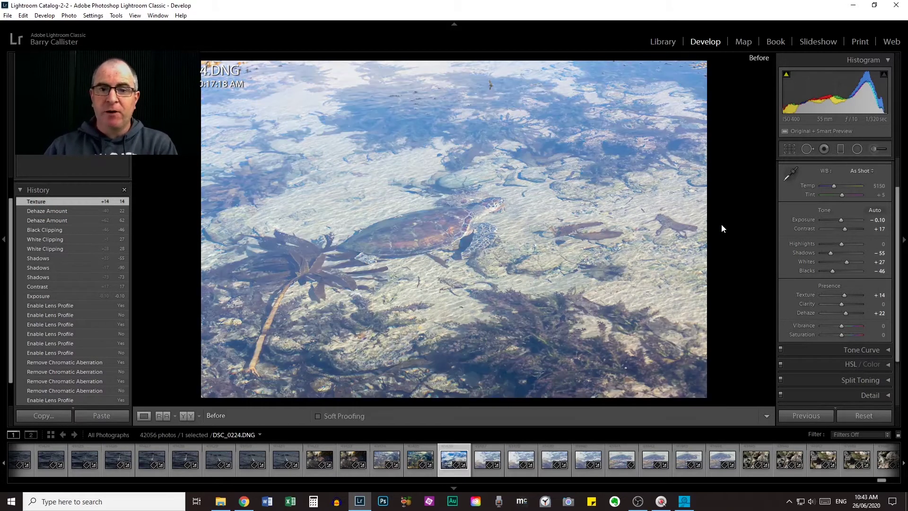
key(backslash)
key(backslash)
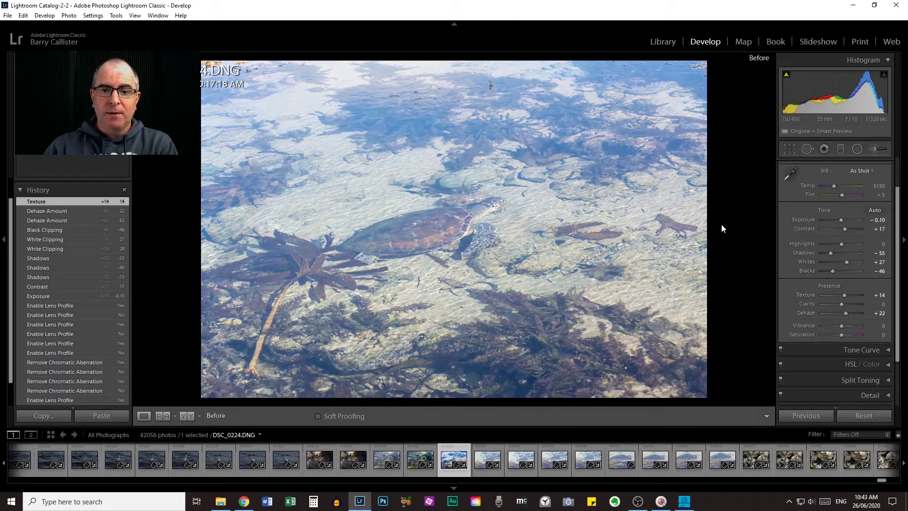
key(backslash)
Warm the photo's white balance to a Temp of 6550, trying 10200 and 7000 first.
scroll(893, 226, up, 1)
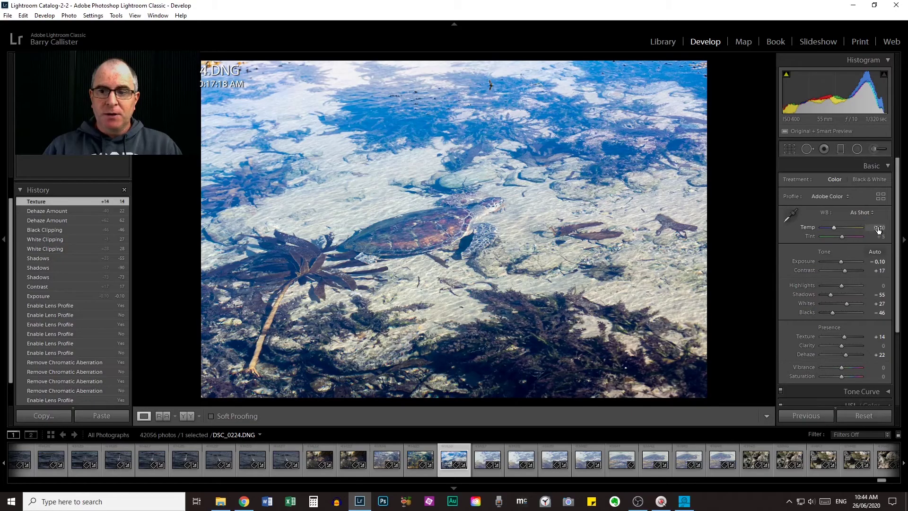
drag(878, 231, 906, 230)
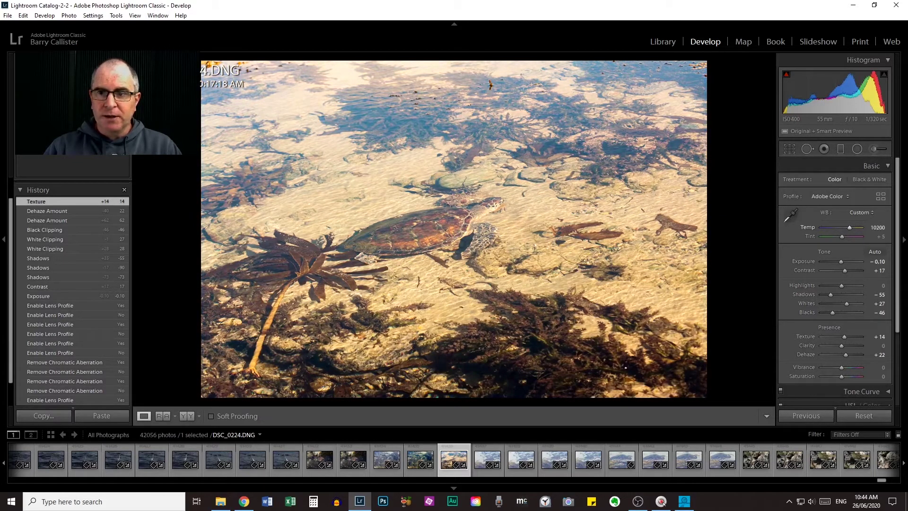
drag(890, 230, 881, 230)
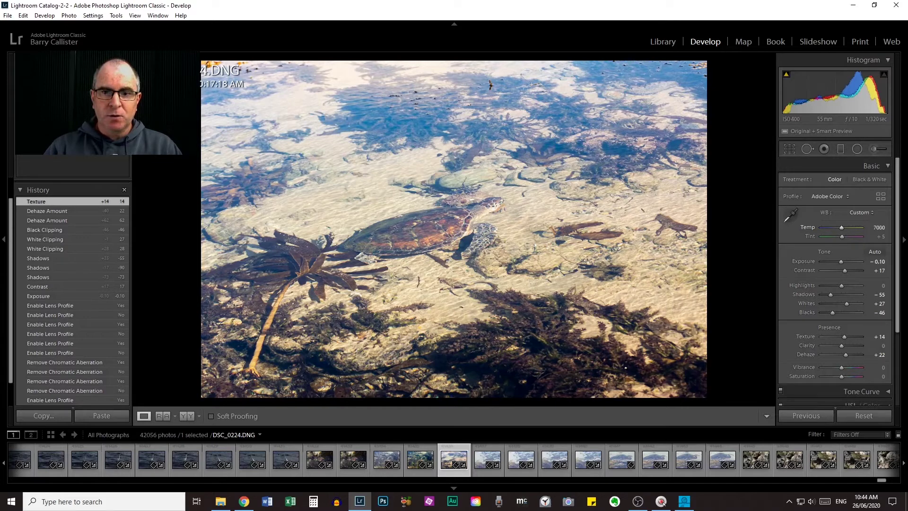
drag(878, 227, 875, 228)
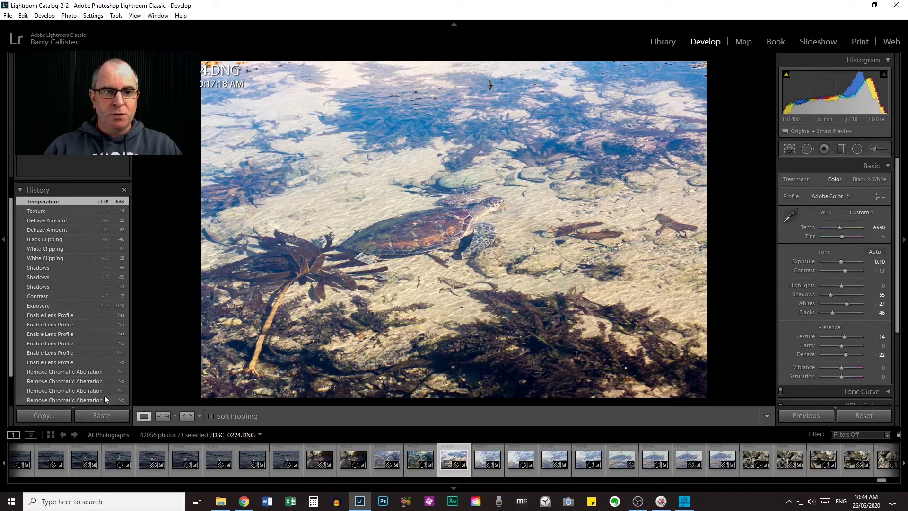
Compare the photo before and after the Temperature change by switching between the Texture and Temperature history states.
click(47, 211)
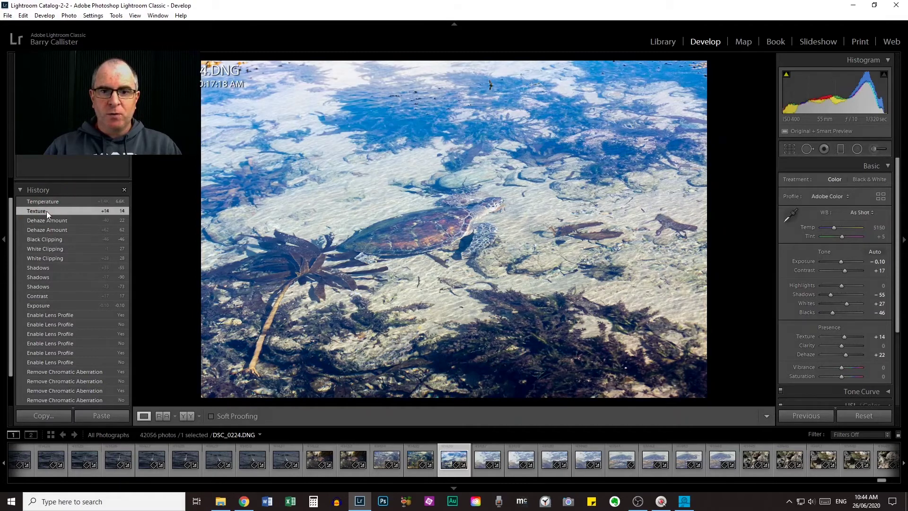
click(49, 203)
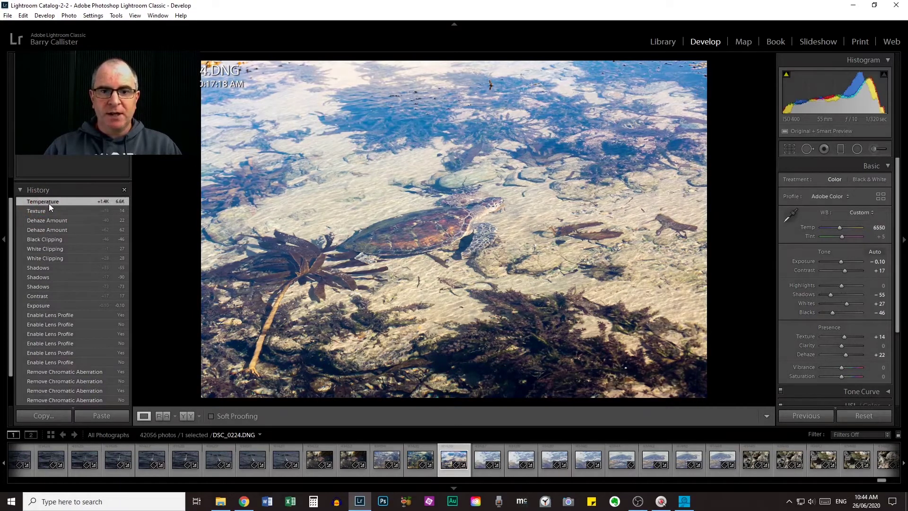
click(49, 209)
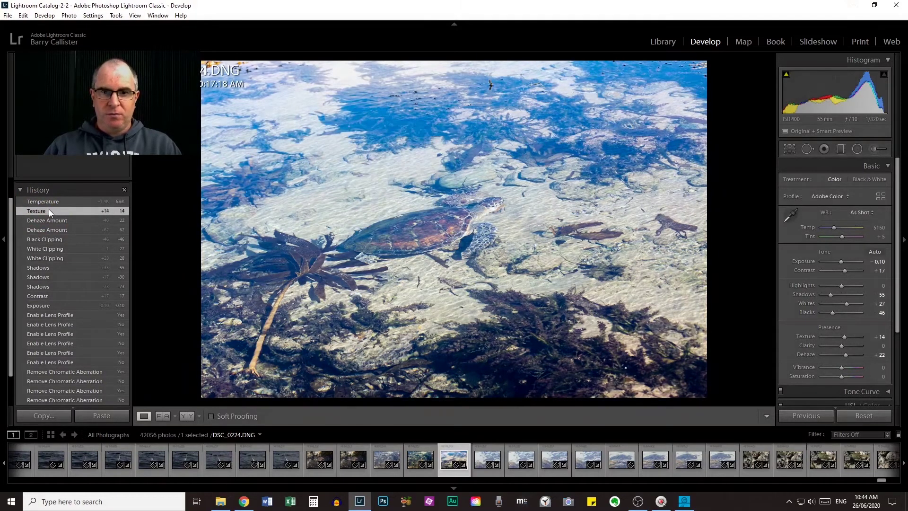
click(53, 202)
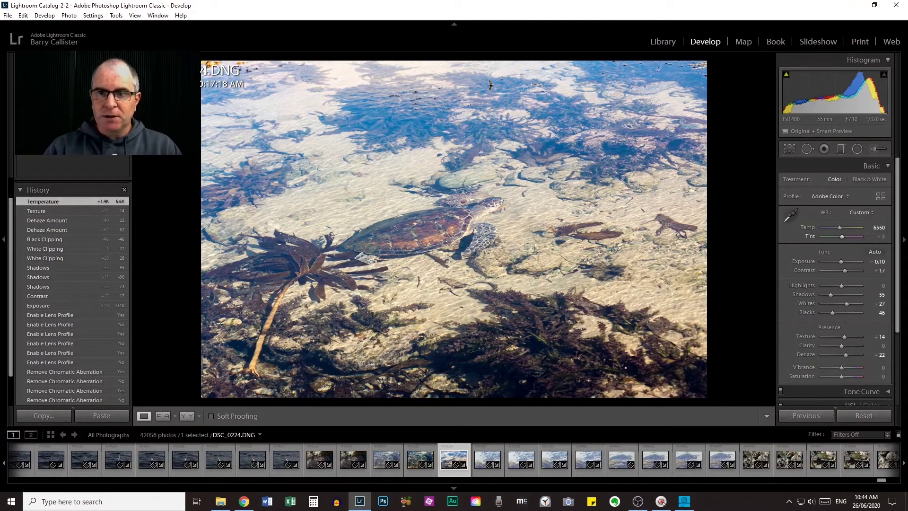
Try shifting the Tint towards green at −13, −35 and −11, and undo the tint change.
key(minus)
key(minus)
key(minus)
key(minus)
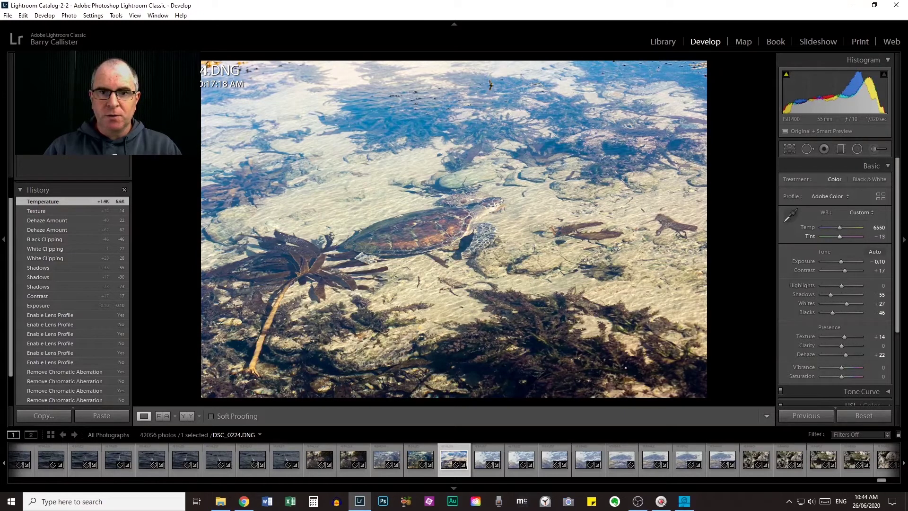
key(plus)
key(plus)
key(plus)
key(plus)
key(plus)
key(plus)
key(plus)
key(plus)
key(plus)
key(plus)
key(plus)
key(plus)
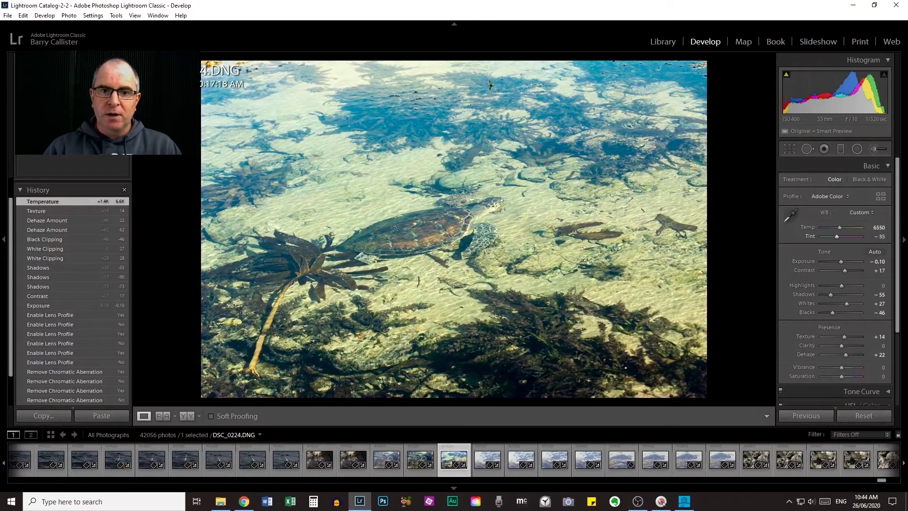
key(plus)
key(plus)
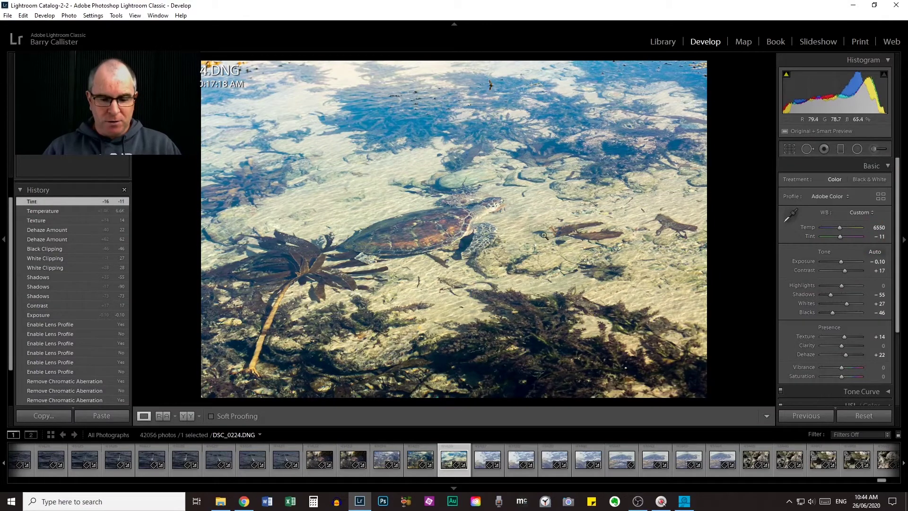
key(ctrl+z)
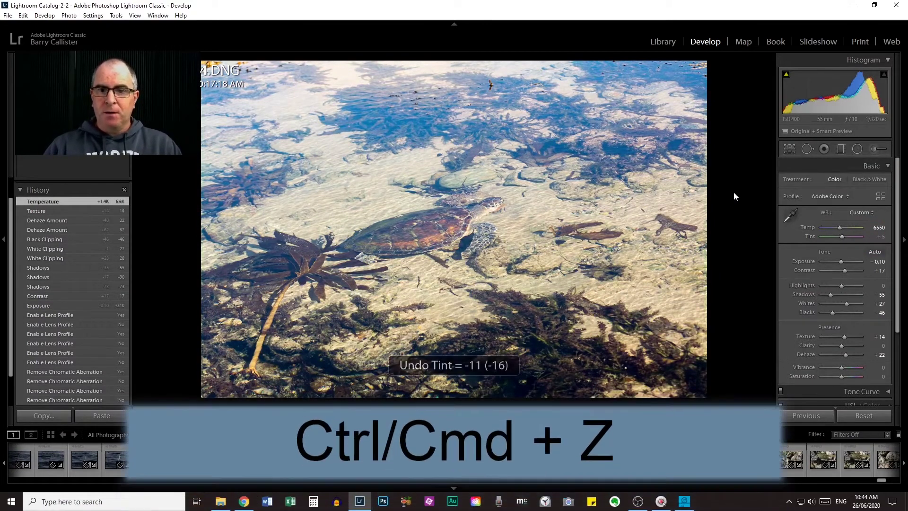
Compare the warmed turtle photo with its unedited Before version.
key(backslash)
key(backslash)
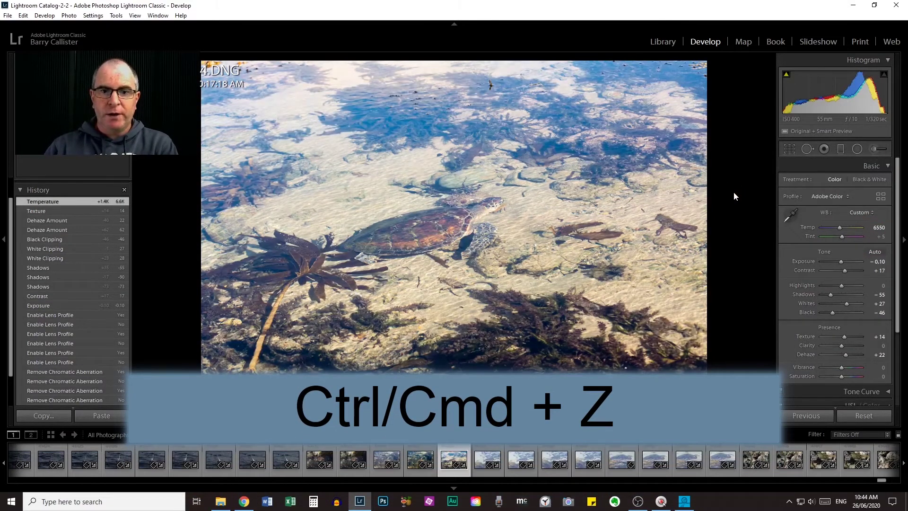
click(496, 210)
click(475, 236)
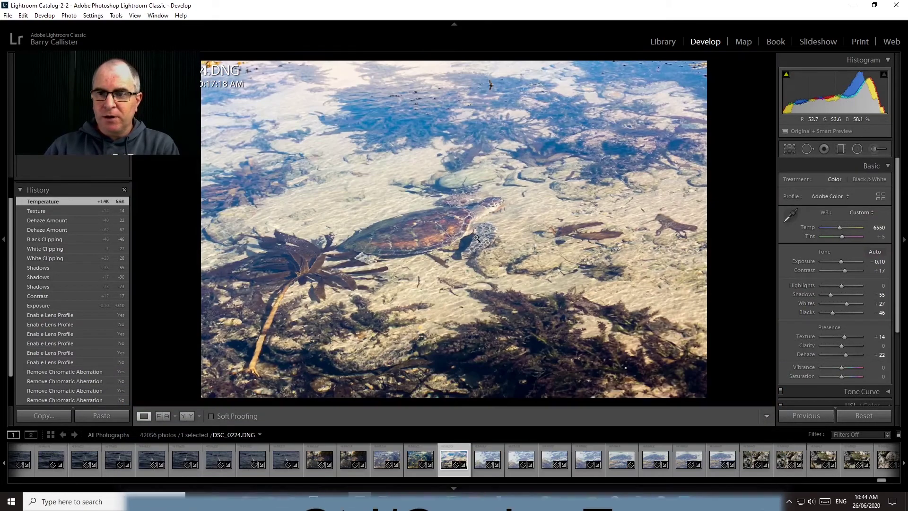
Try a Contrast of +98 and undo the contrast change.
drag(844, 270, 861, 268)
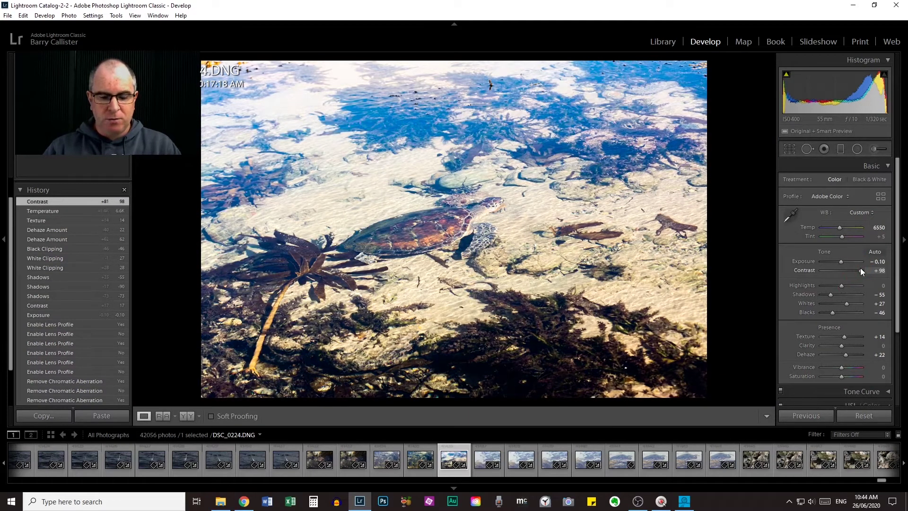
key(ctrl+z)
Set the photo's rating to 1 while previewing the PF-water-glare-preset user preset, and collapse the preset list.
scroll(70, 336, down, 5)
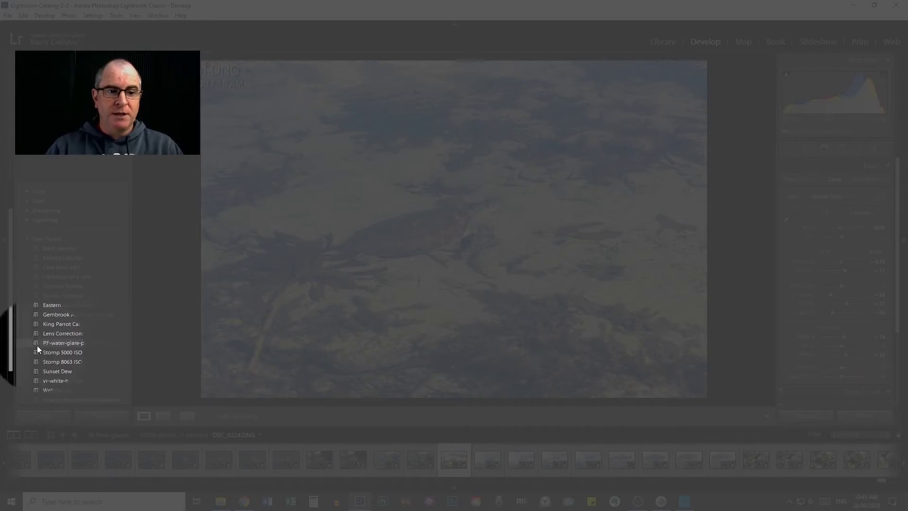
key(1)
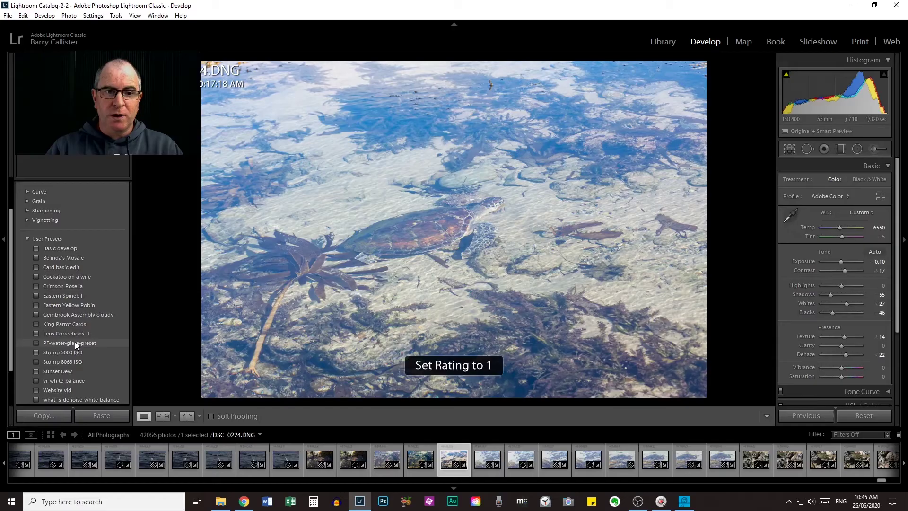
click(25, 238)
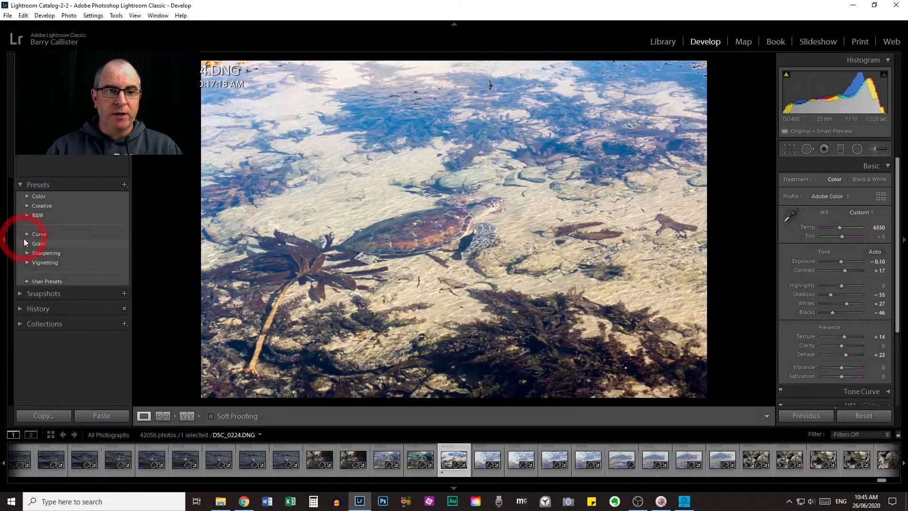
click(22, 186)
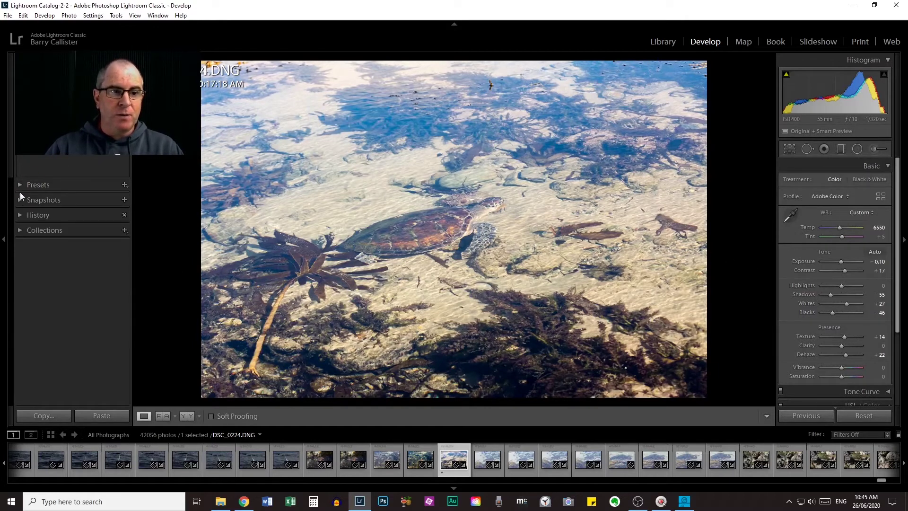
Examine the photo's edit history and browse the saved user presets.
click(21, 214)
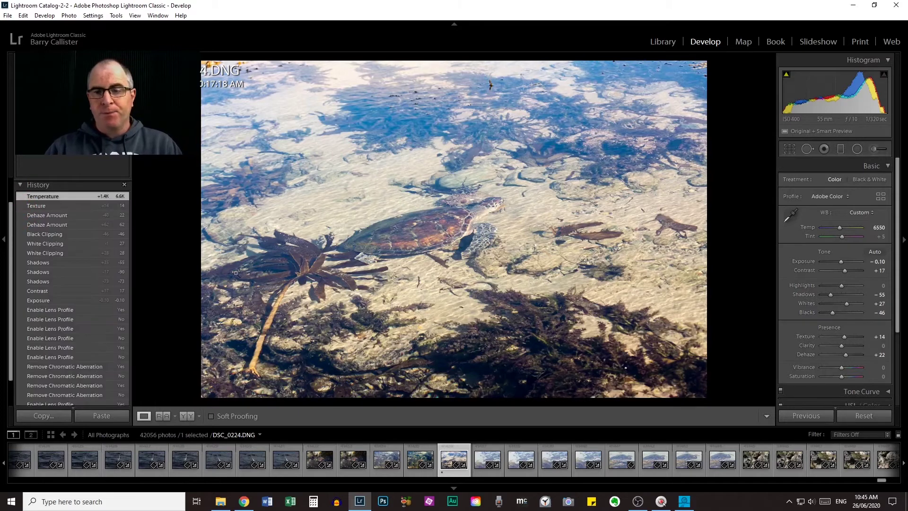
click(20, 185)
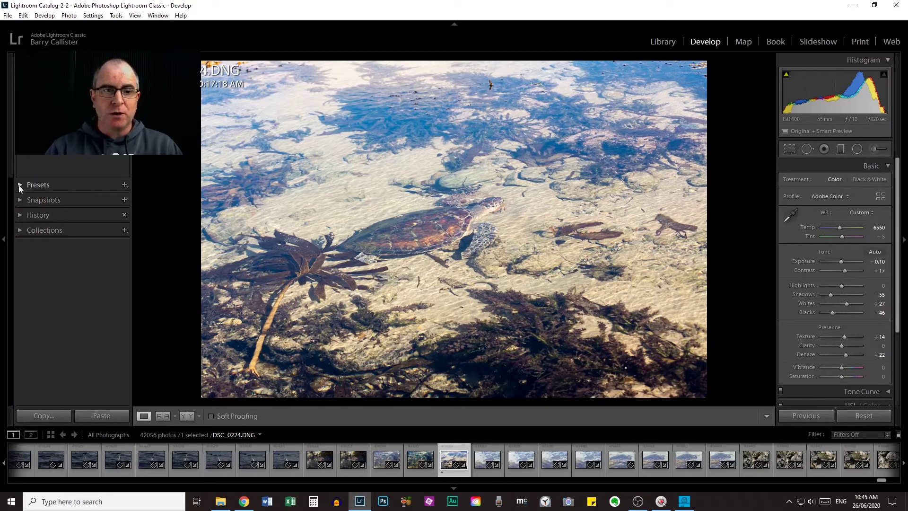
click(19, 185)
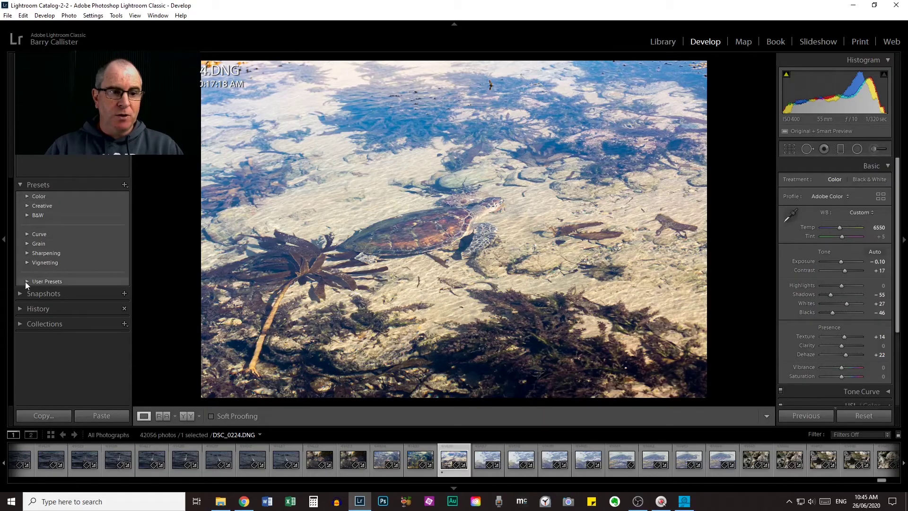
click(26, 281)
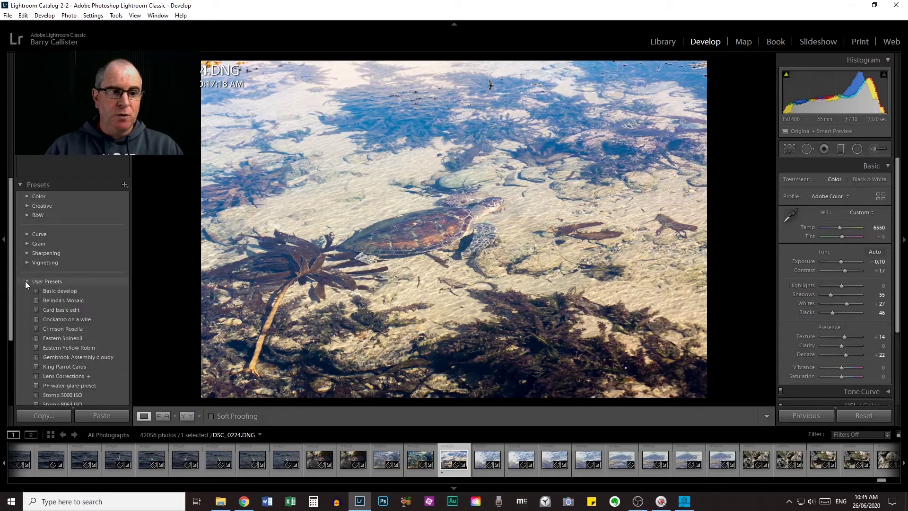
scroll(70, 328, down, 3)
click(71, 321)
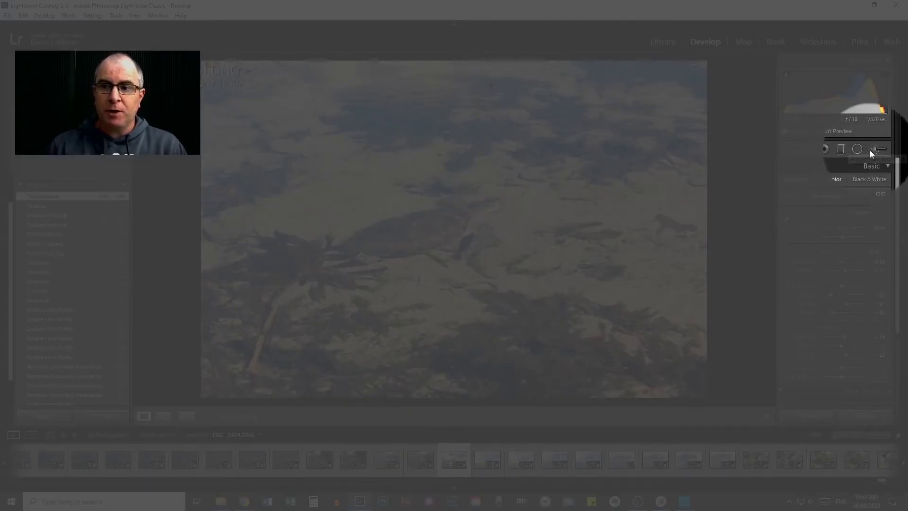
Open the Adjustment Brush and review its list of effect presets, keeping Haze Killer as the effect.
click(875, 150)
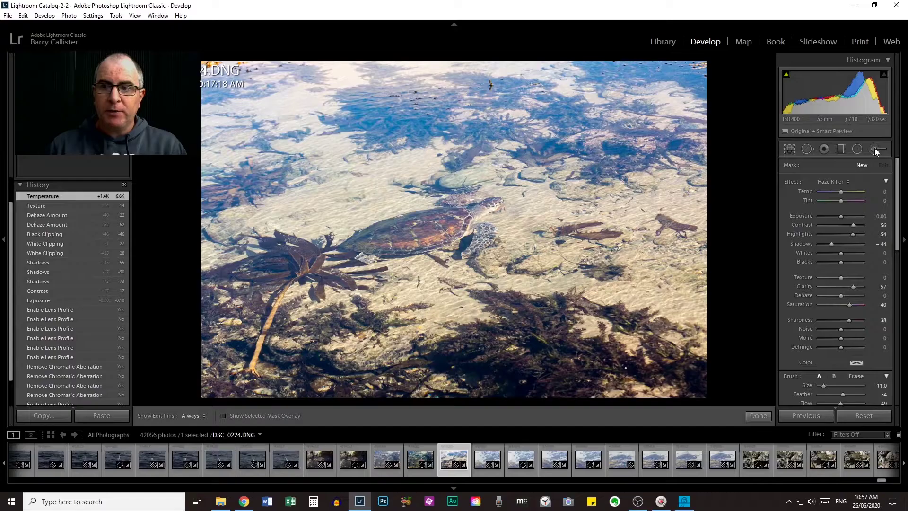
click(843, 182)
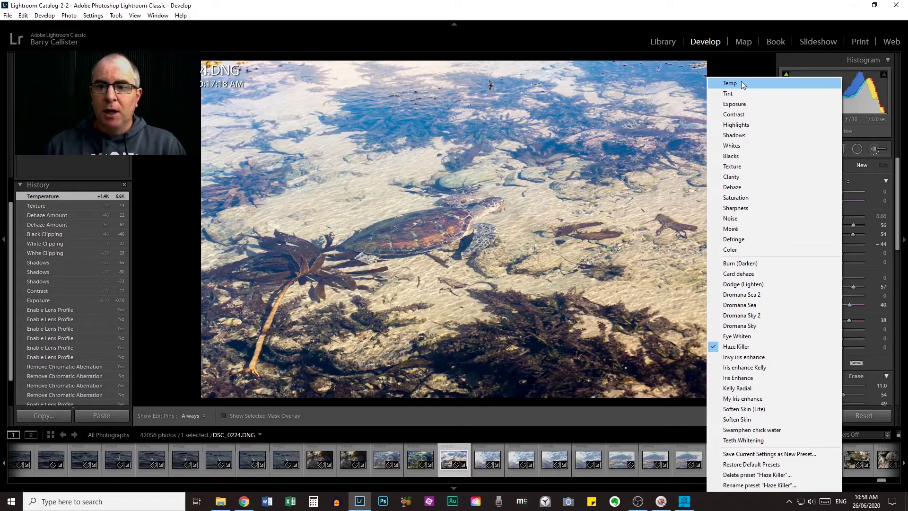
click(750, 66)
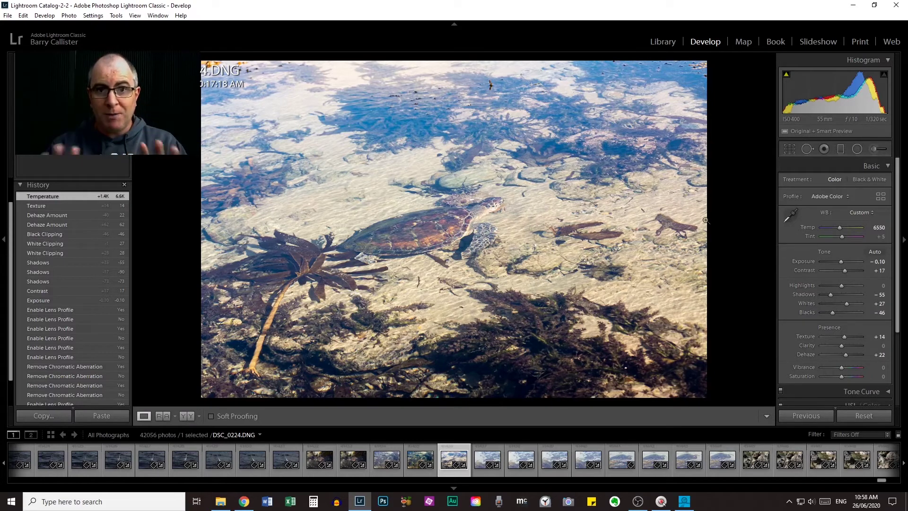
click(874, 149)
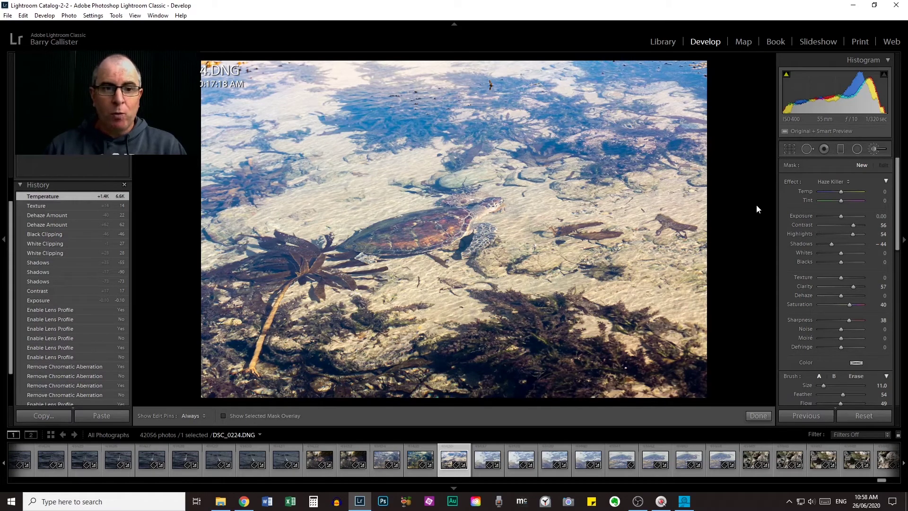
Reset all of the photo's develop settings and enable Remove Chromatic Aberration and Enable Profile Corrections.
key(ctrl+shift+r)
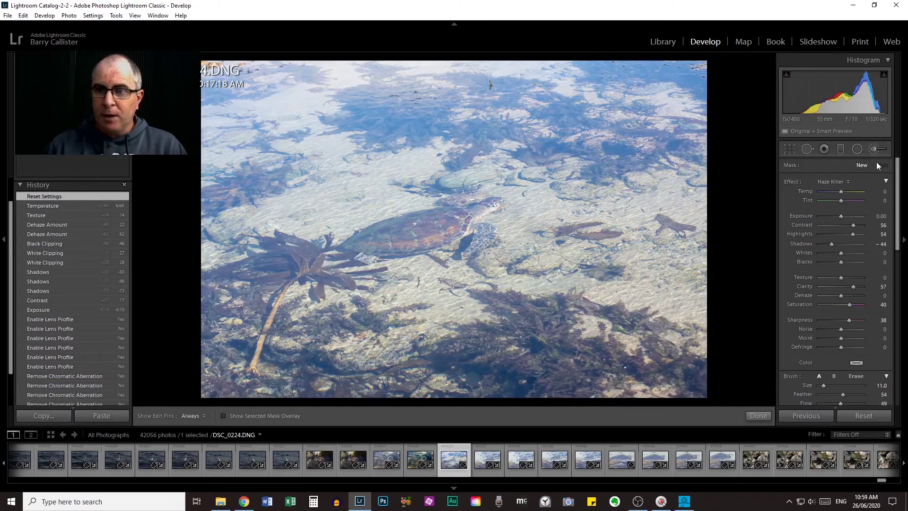
scroll(879, 322, down, 4)
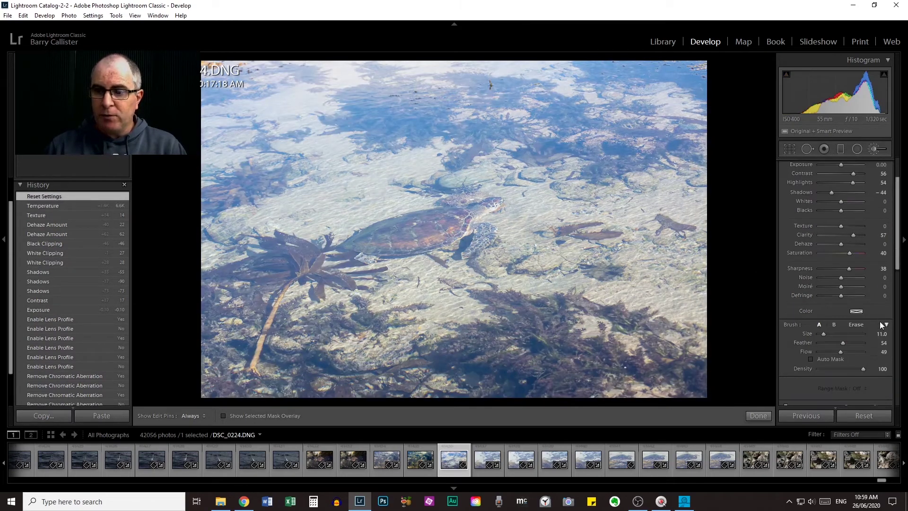
click(878, 355)
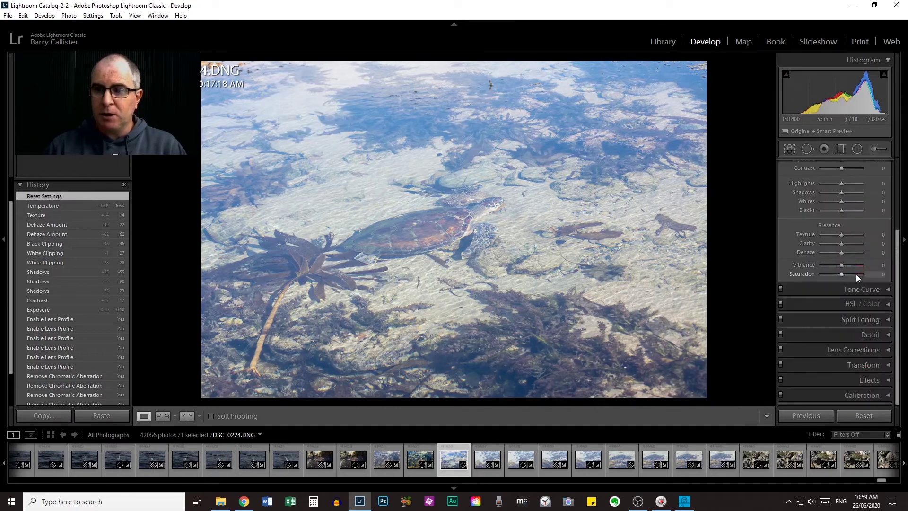
click(887, 351)
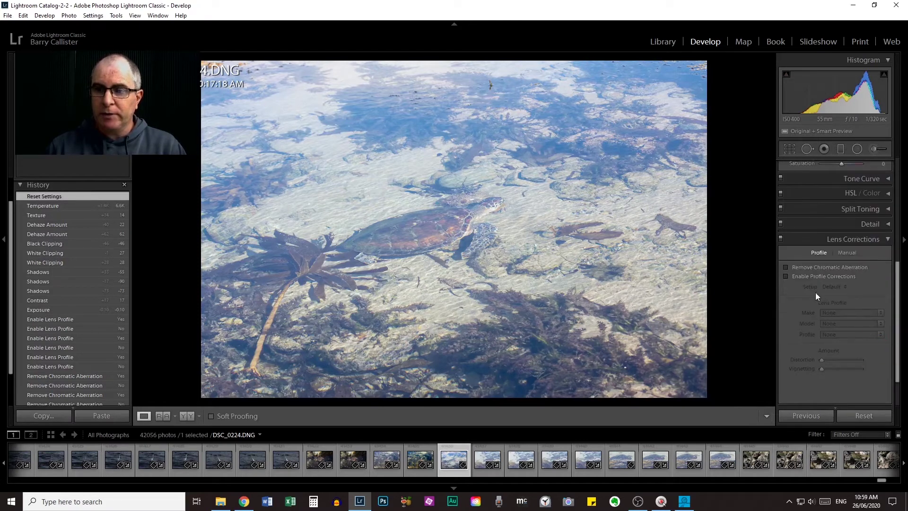
click(786, 277)
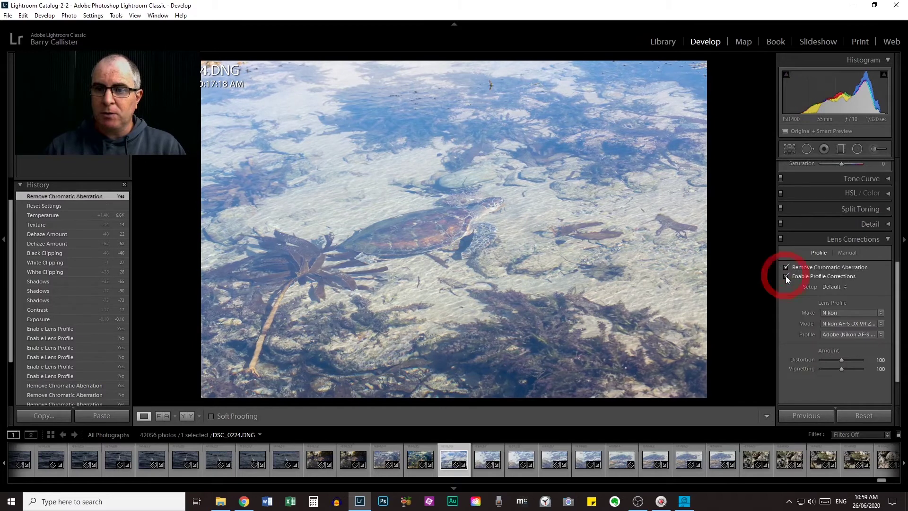
click(890, 240)
Set the Exposure to −0.20, and try a Contrast of +9 before returning it to 0.
drag(898, 290, 900, 186)
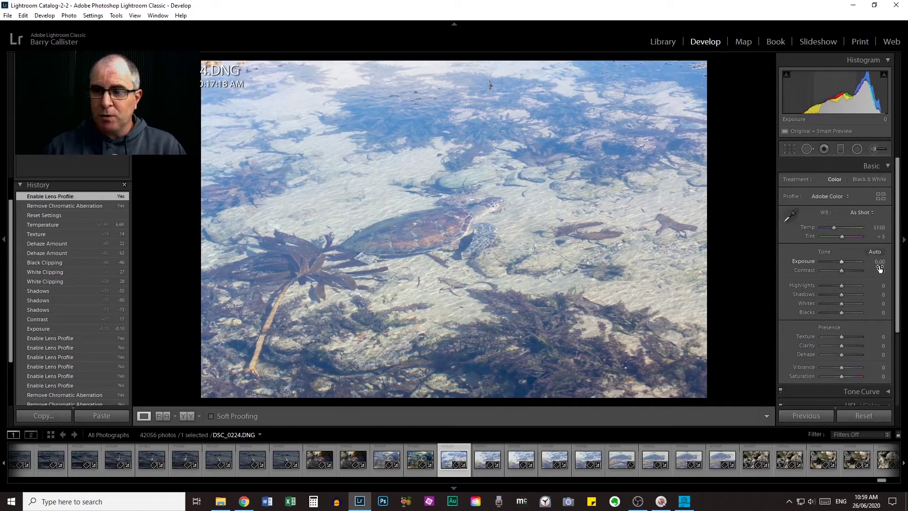
drag(878, 261, 869, 261)
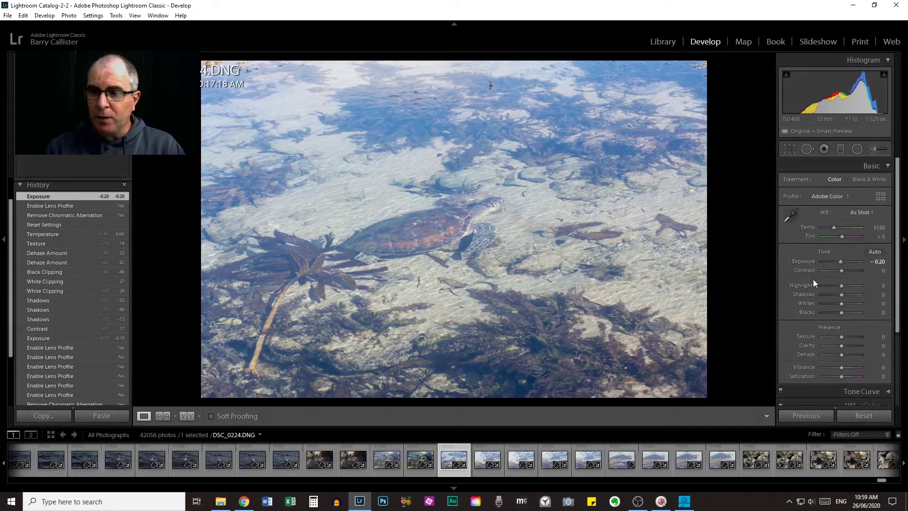
drag(872, 273, 876, 273)
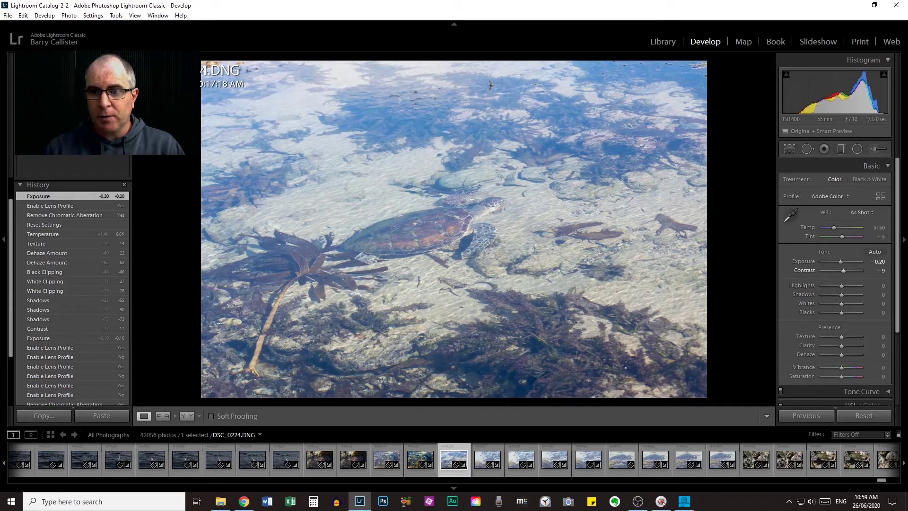
drag(876, 273, 876, 270)
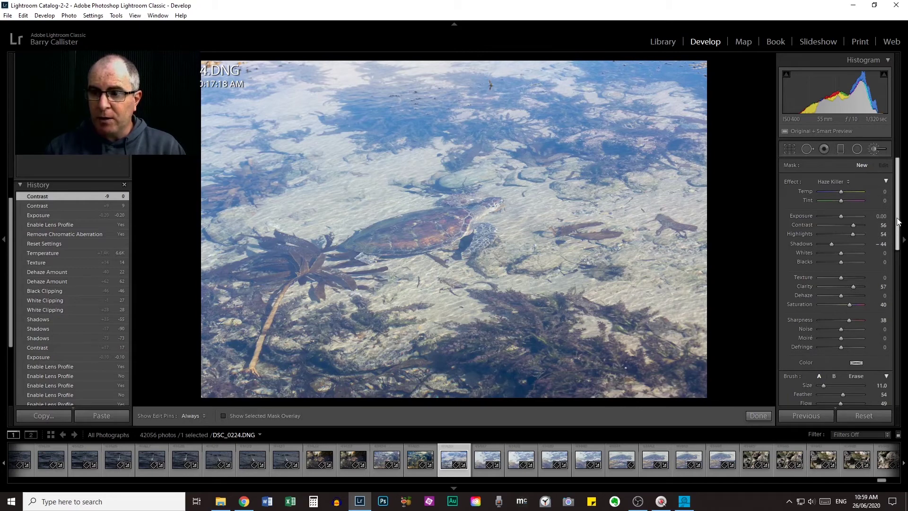
Activate the Adjustment Brush with the Haze Killer effect preset.
drag(899, 220, 891, 276)
click(875, 347)
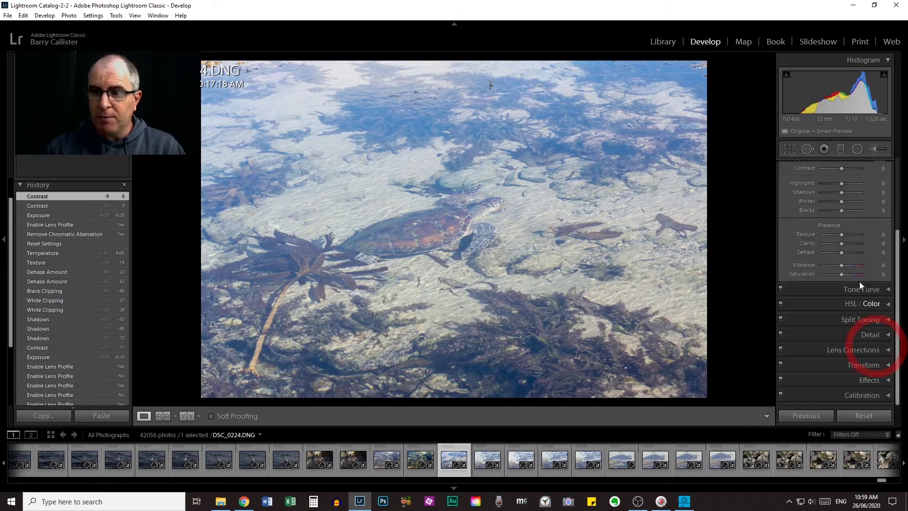
scroll(848, 314, up, 3)
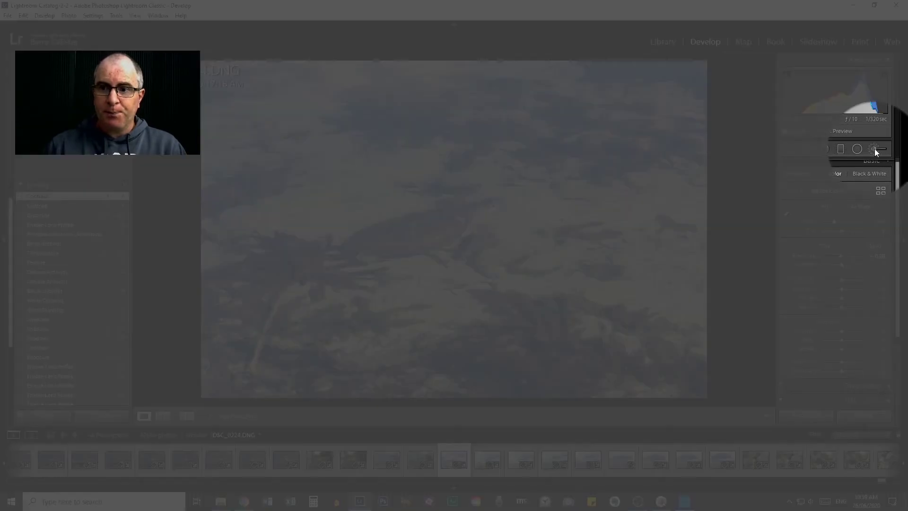
click(875, 148)
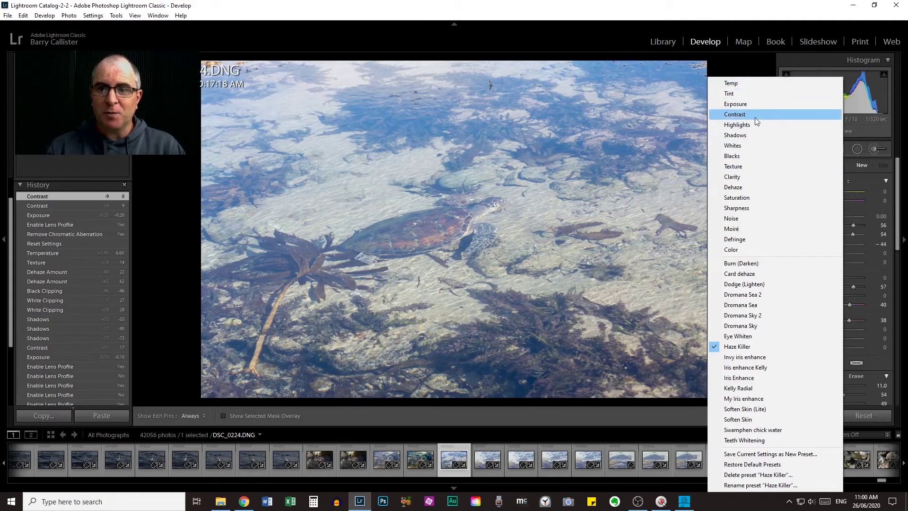
click(742, 347)
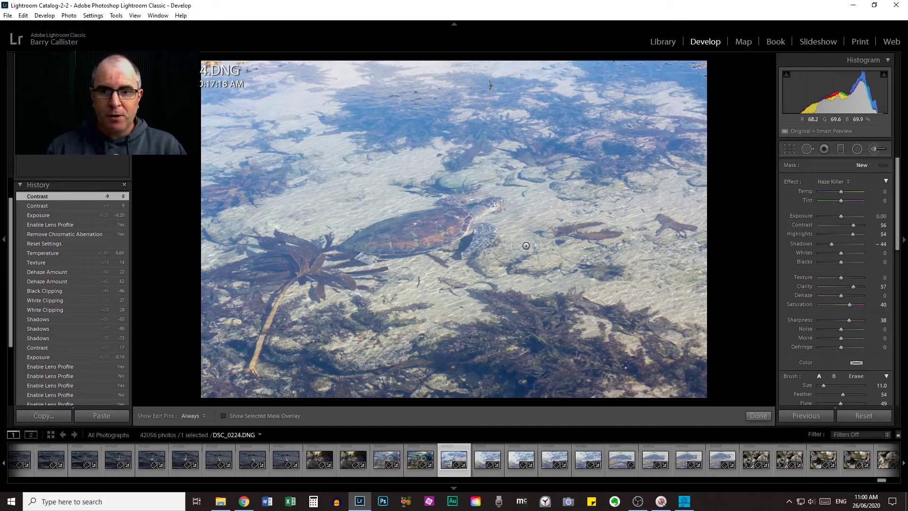
Try different brush sizes over the turtle, including 17, and bring the size to 10.
scroll(525, 245, up, 3)
scroll(526, 246, down, 2)
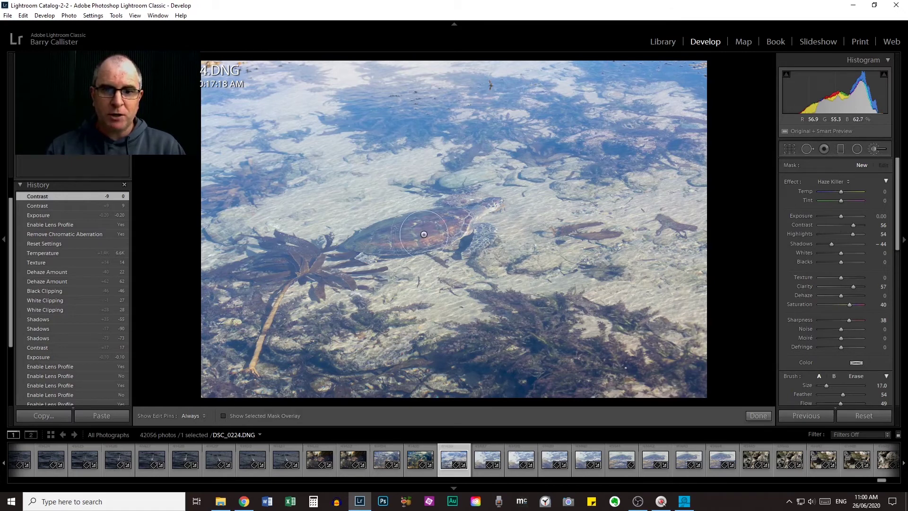
scroll(424, 234, down, 2)
scroll(423, 234, down, 5)
scroll(423, 235, up, 7)
scroll(423, 234, down, 4)
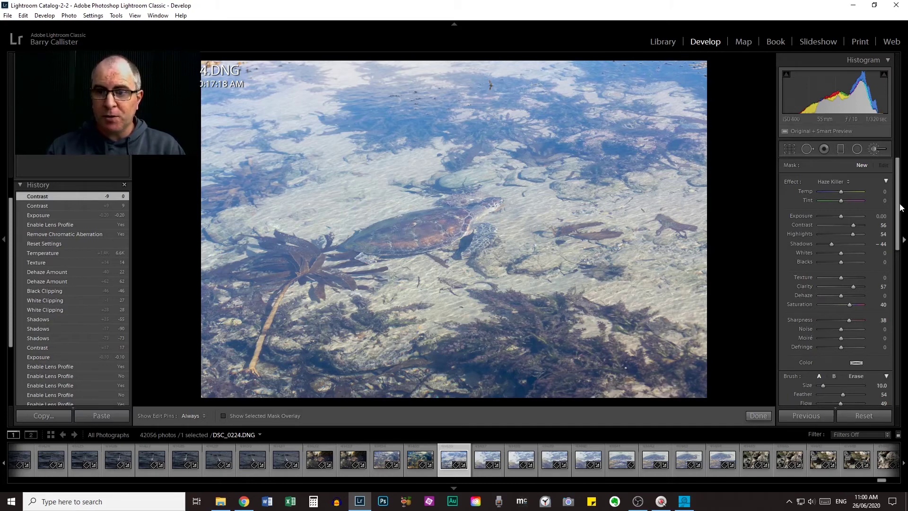
Set the brush Size to 10.7 and its Feather to 50.
click(902, 226)
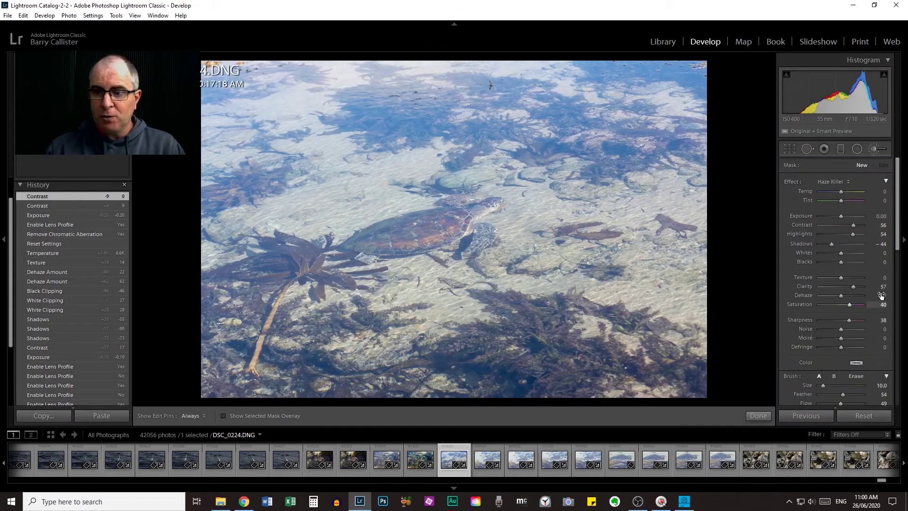
scroll(852, 298, down, 3)
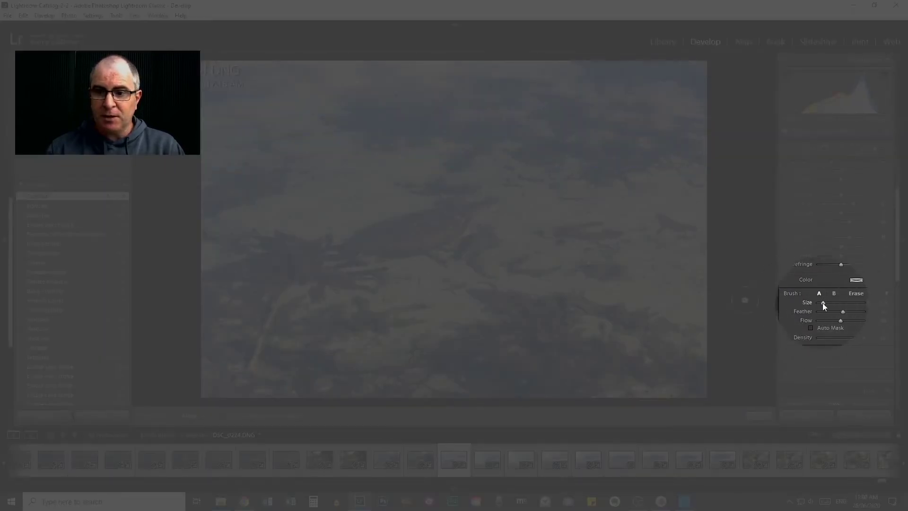
mouse_move(824, 302)
mouse_down()
mouse_move(842, 300)
mouse_move(824, 302)
mouse_up()
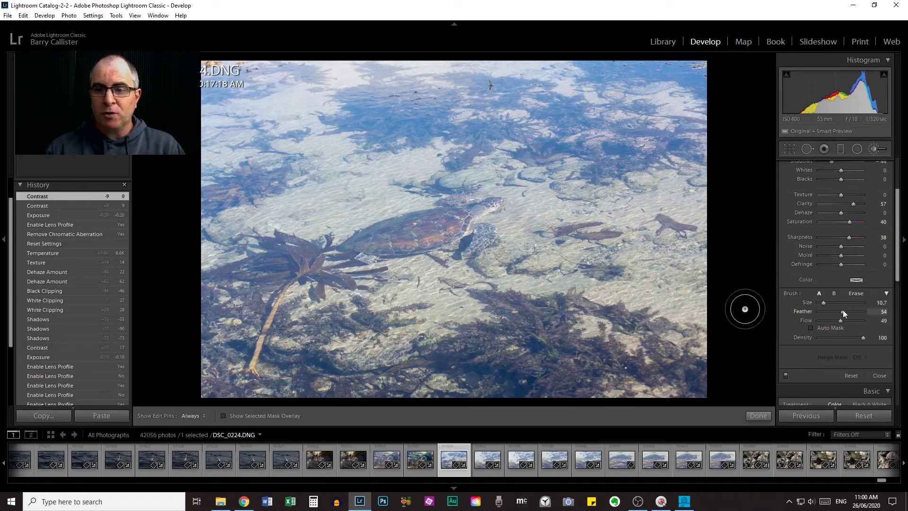
mouse_move(843, 312)
mouse_down()
mouse_move(861, 310)
mouse_move(826, 314)
mouse_move(841, 314)
mouse_up()
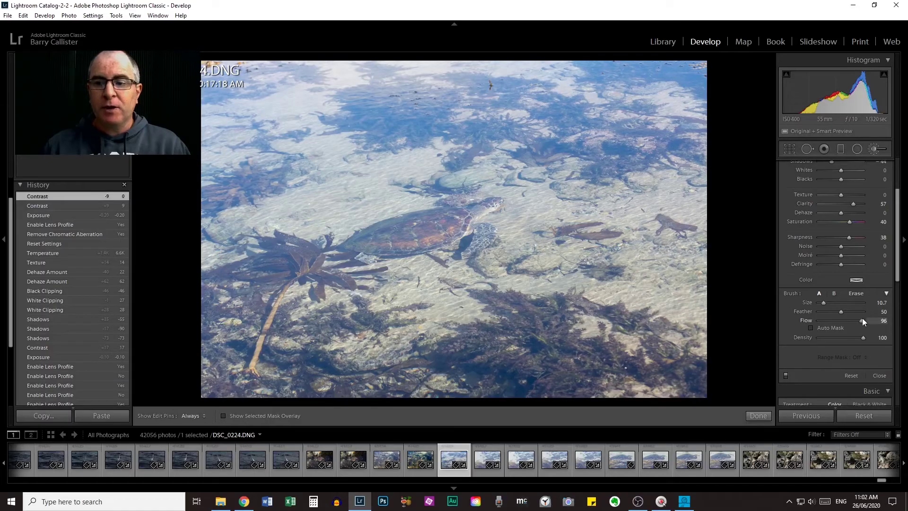
Set the brush's Flow to 60 after trying 100 and 1, and leave Density at 100 with Auto Mask off.
drag(862, 320, 868, 319)
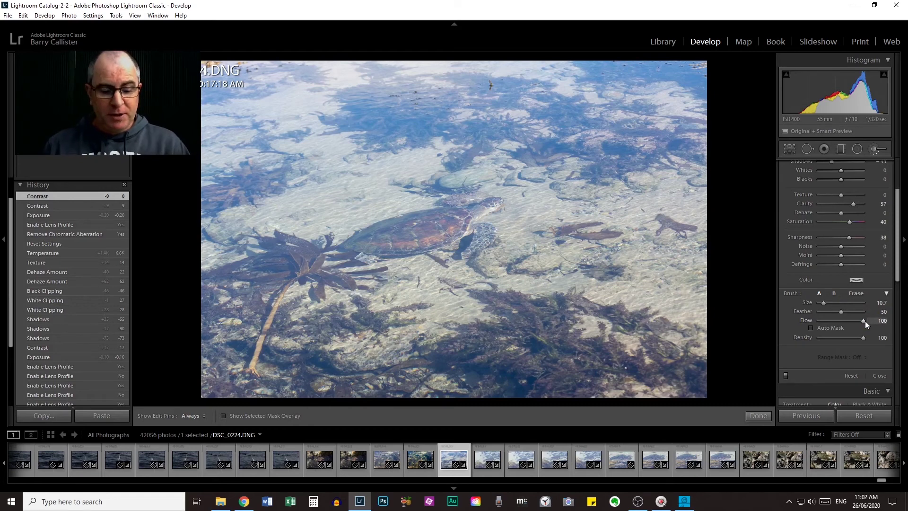
drag(862, 321, 820, 322)
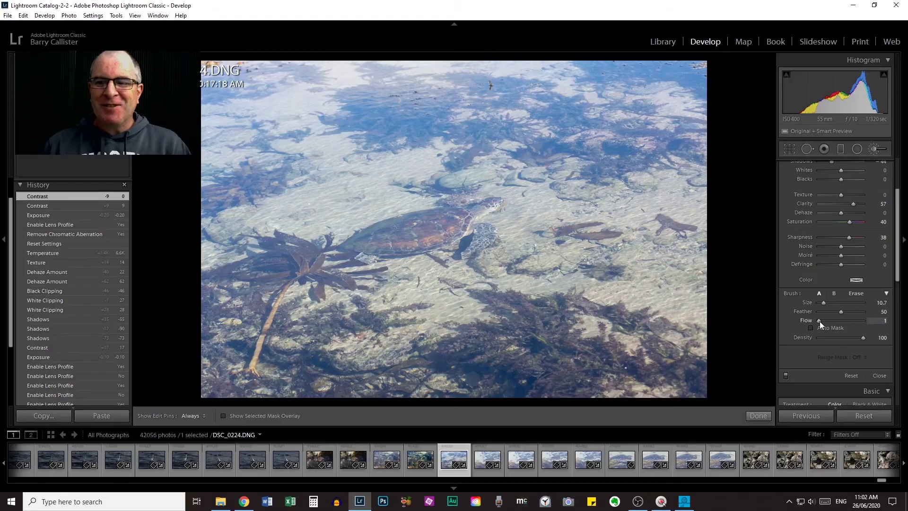
drag(819, 321, 830, 320)
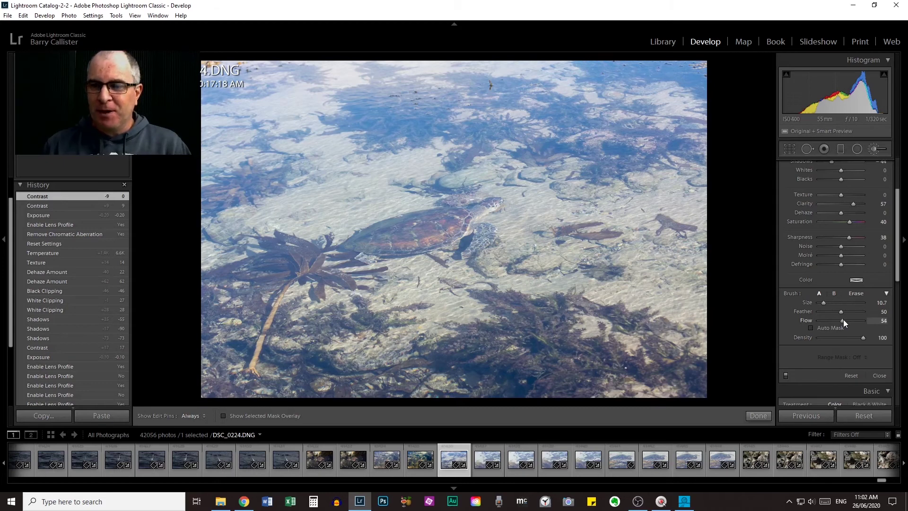
drag(845, 321, 853, 320)
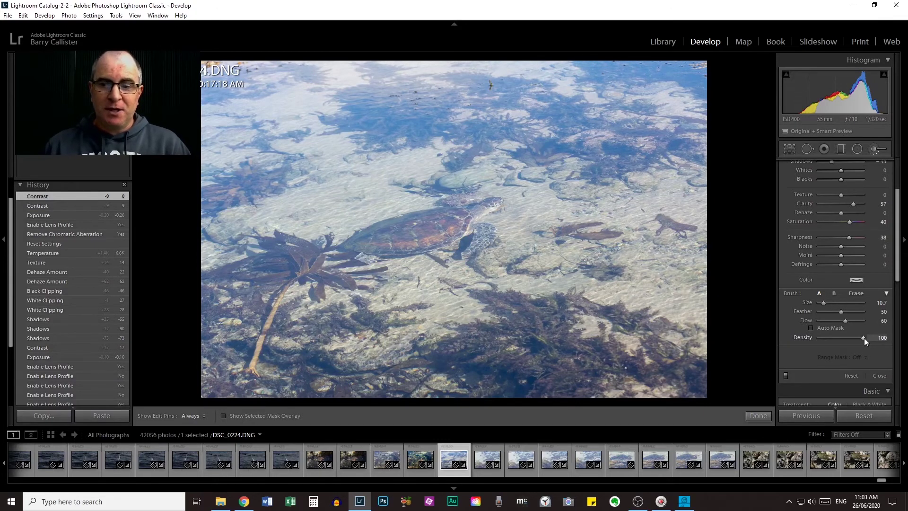
mouse_move(864, 338)
mouse_down()
mouse_move(793, 344)
mouse_move(834, 337)
mouse_up()
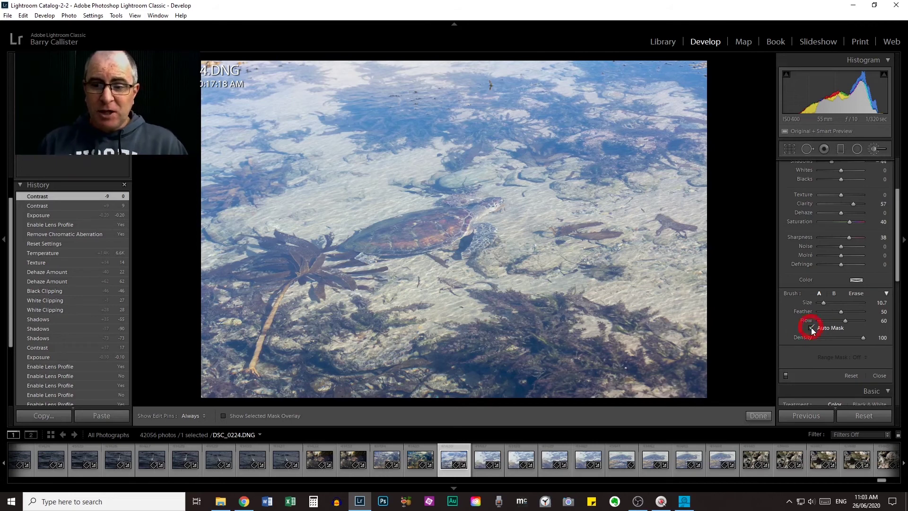
click(811, 327)
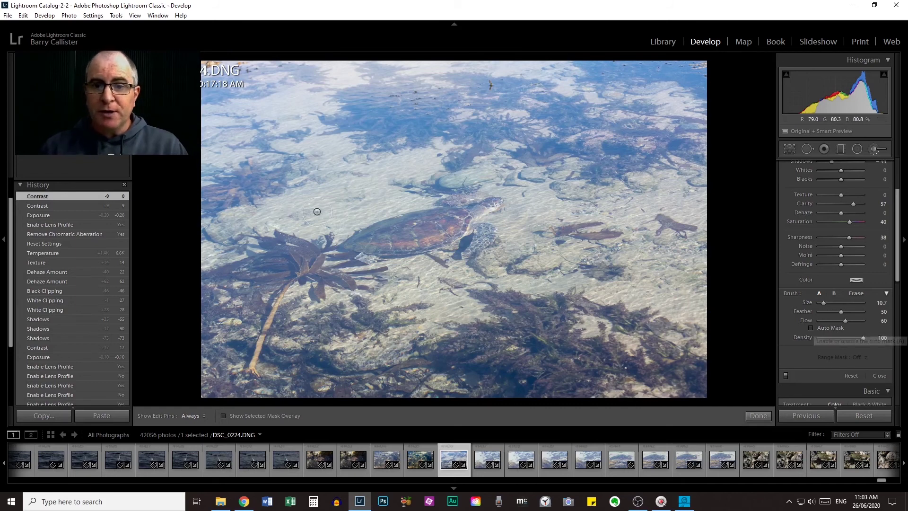
Enlarge the brush to 19, hide the edit pins and paint the Haze Killer effect across the whole photo.
scroll(457, 176, up, 4)
scroll(457, 177, up, 4)
key(h)
mouse_move(516, 83)
mouse_down()
mouse_move(692, 81)
mouse_move(686, 97)
mouse_move(632, 96)
mouse_move(406, 72)
mouse_move(439, 73)
mouse_move(221, 74)
mouse_move(234, 79)
mouse_move(197, 101)
mouse_up()
drag(235, 124, 671, 136)
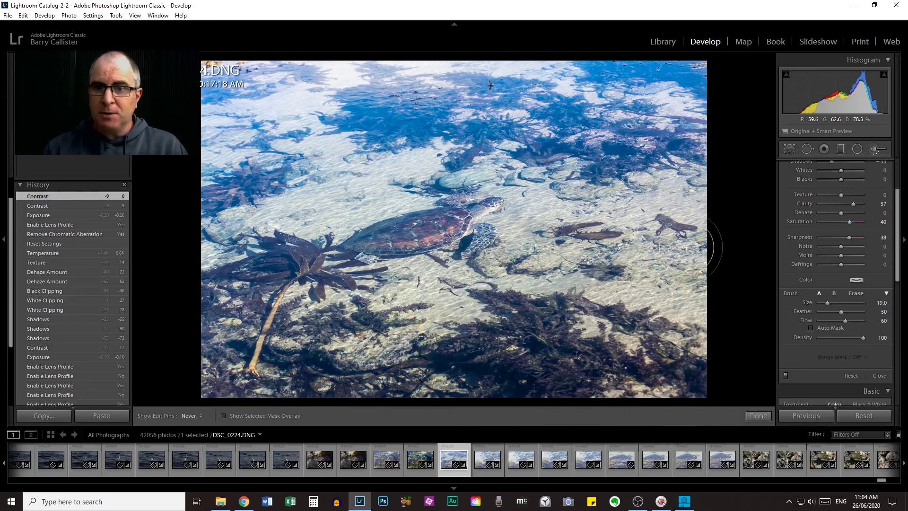
Brush the Haze Killer effect across the upper part and right side of the photo, hiding the edit pins and showing them again.
drag(692, 86, 217, 83)
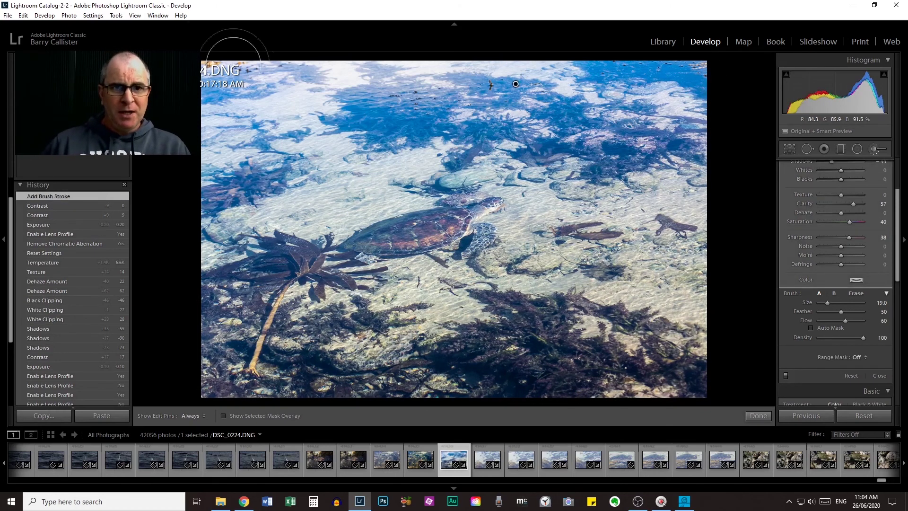
key(h)
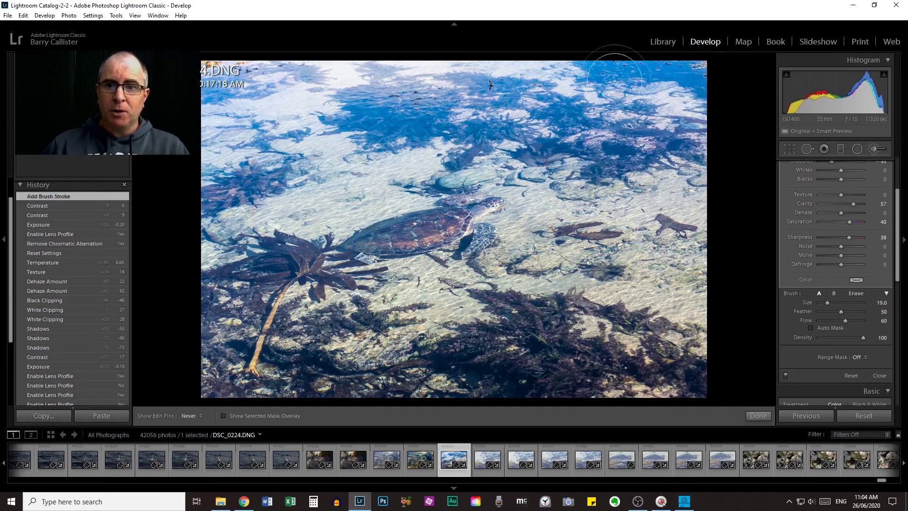
drag(720, 143, 668, 138)
key(h)
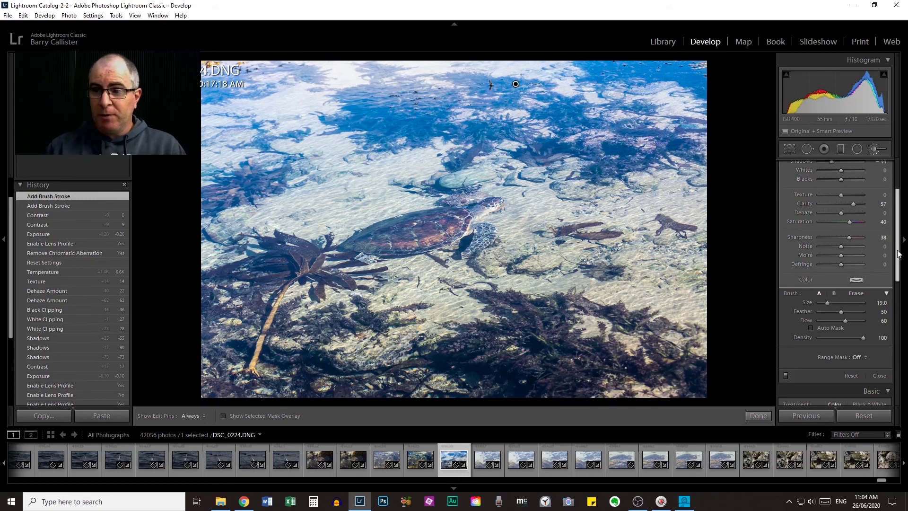
Review the Haze Killer brush settings, close the Adjustment Brush and return to the Basic adjustments.
scroll(899, 188, up, 4)
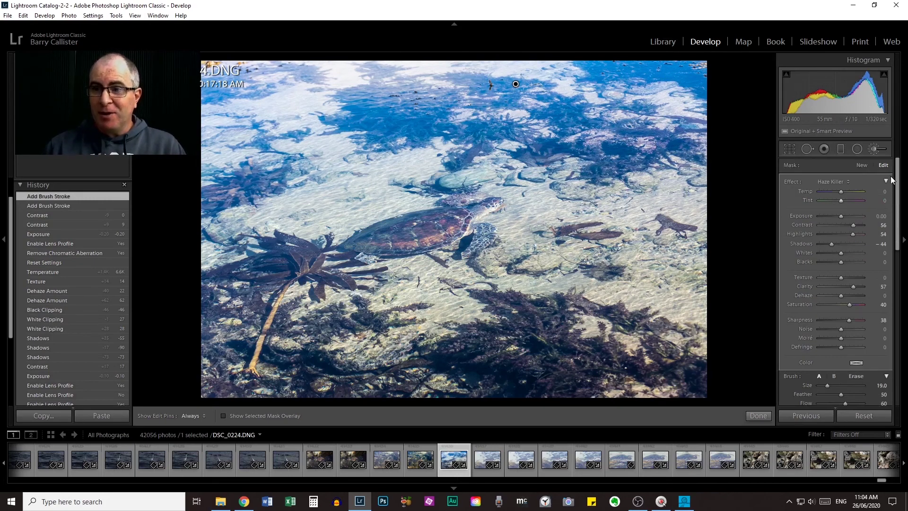
scroll(894, 245, down, 6)
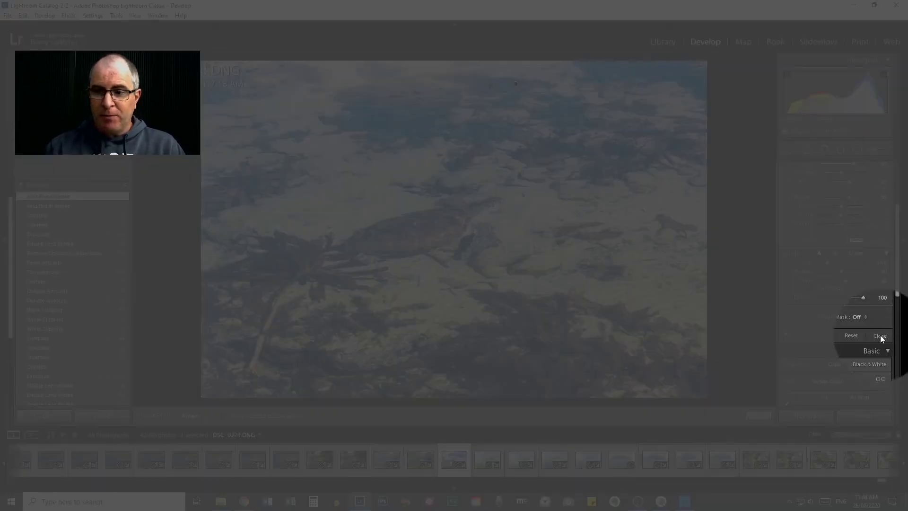
click(880, 336)
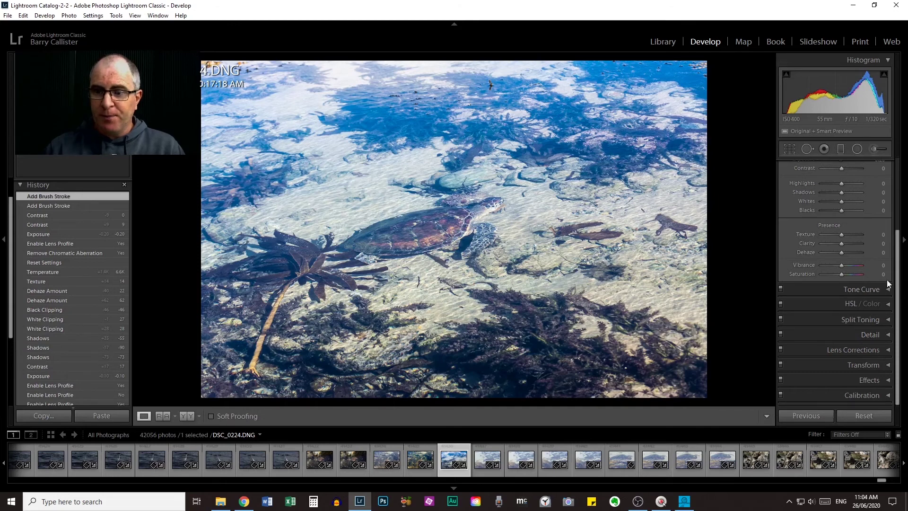
drag(899, 291, 898, 205)
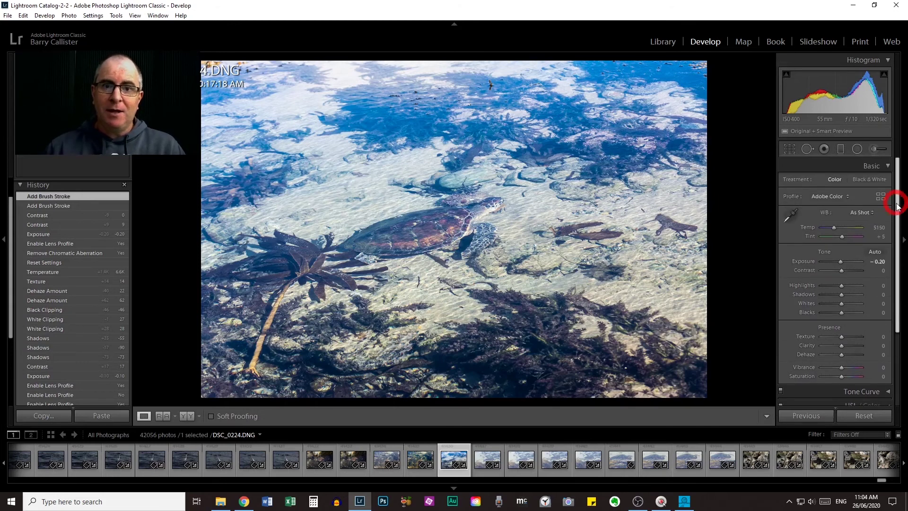
Reopen the Adjustment Brush, select the existing brush pin to examine its Haze Killer settings, and close the brush again.
click(876, 149)
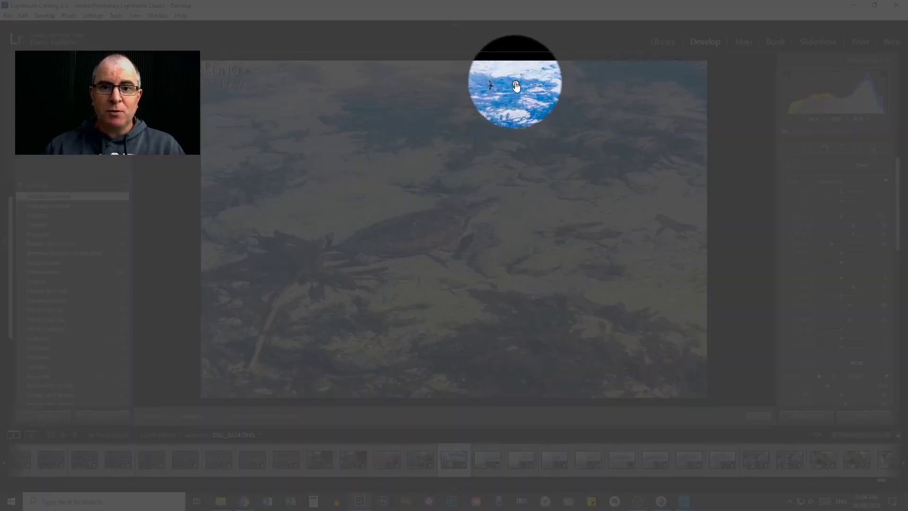
click(516, 87)
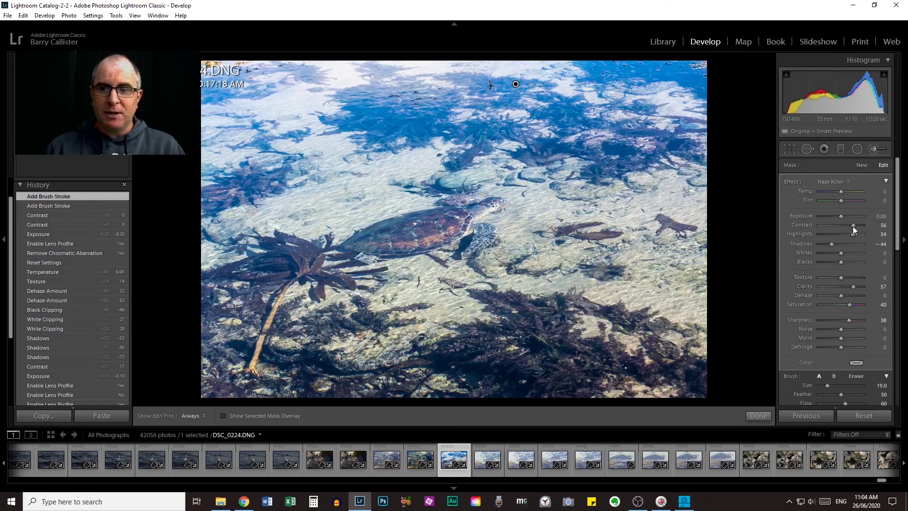
scroll(880, 331, down, 3)
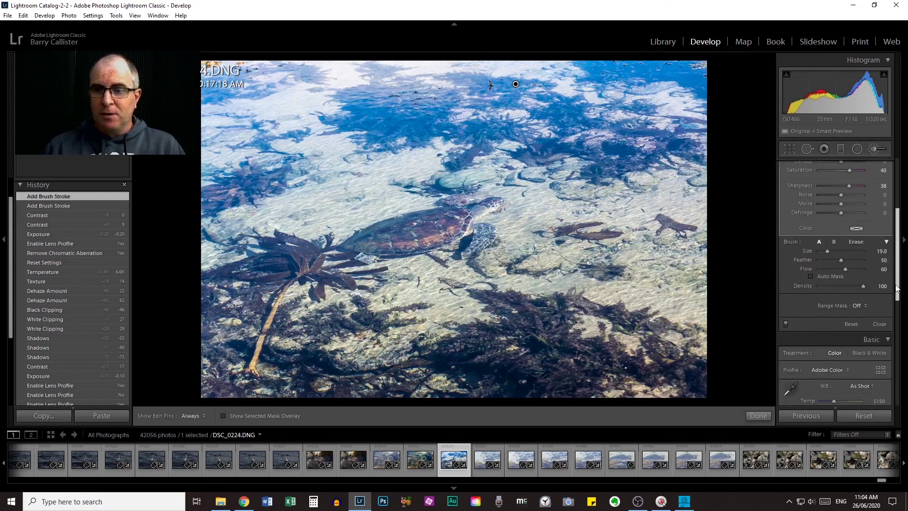
key(k)
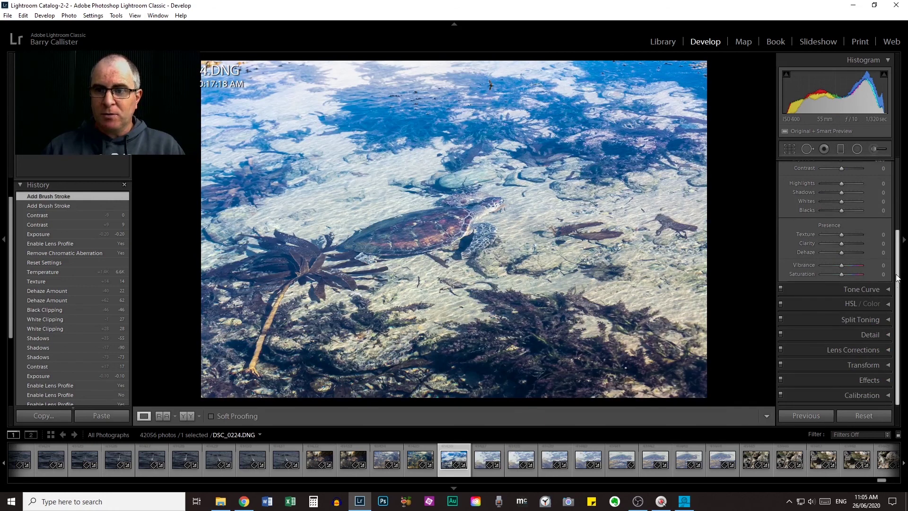
Warm the photo by setting the global white balance Temp to 5900, and compare the result with the Before view.
scroll(889, 208, up, 3)
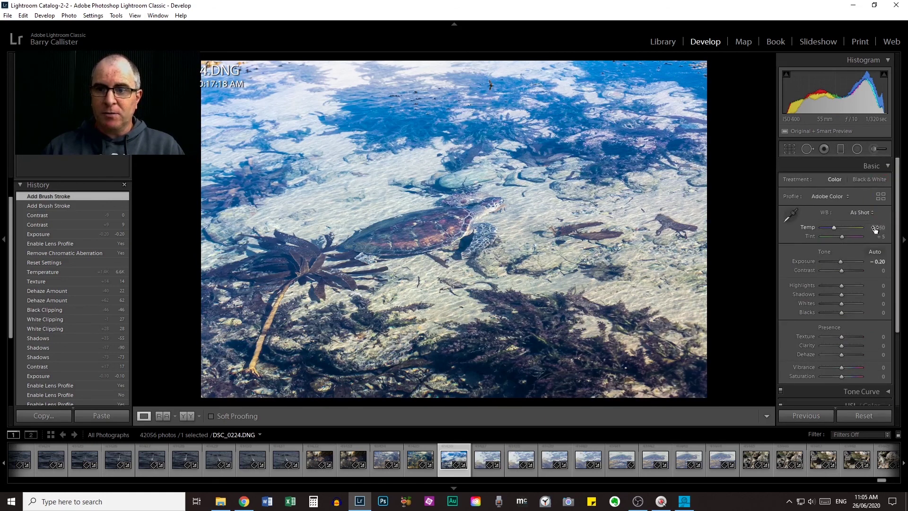
drag(879, 227, 892, 227)
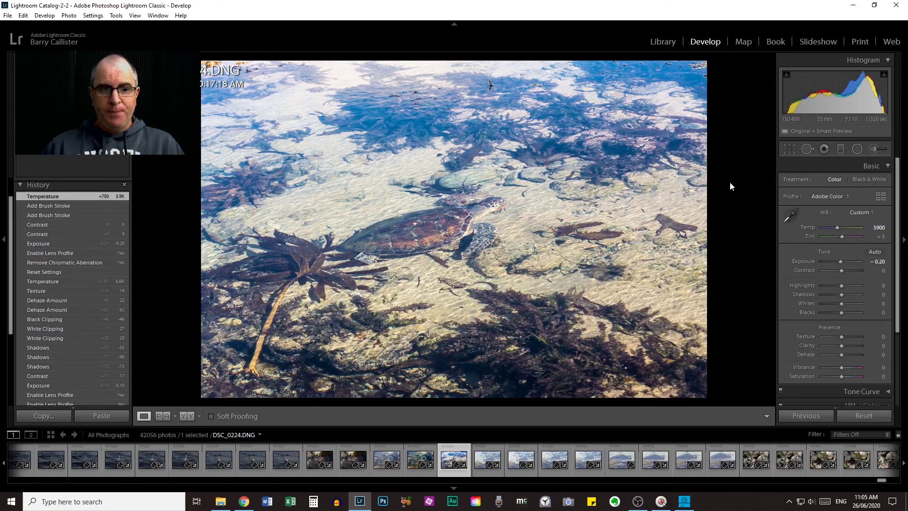
key(backslash)
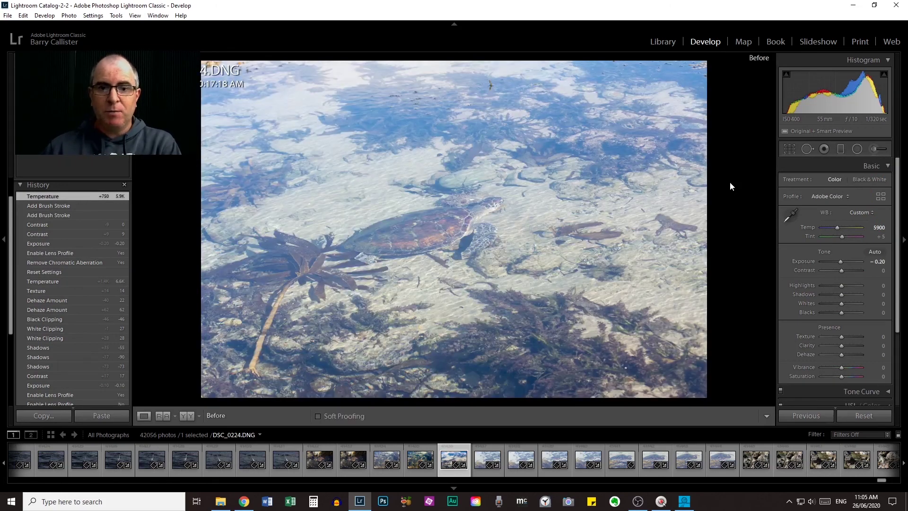
key(backslash)
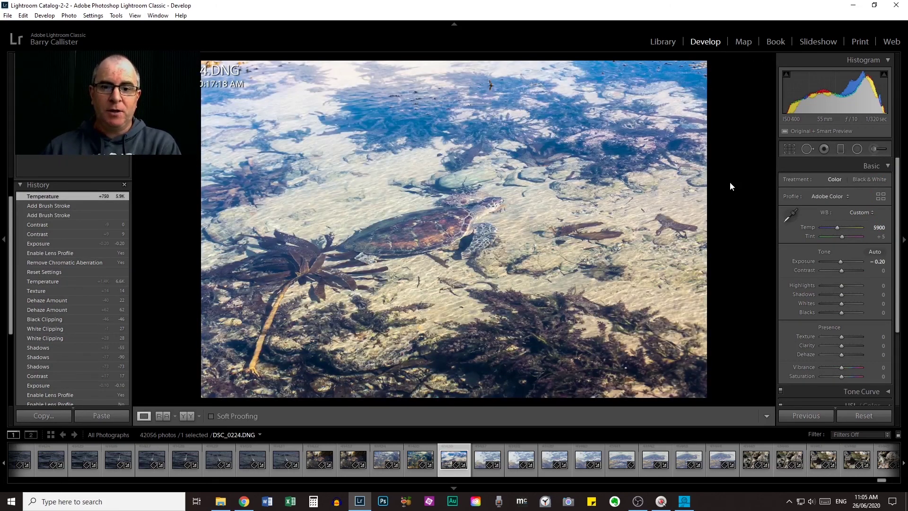